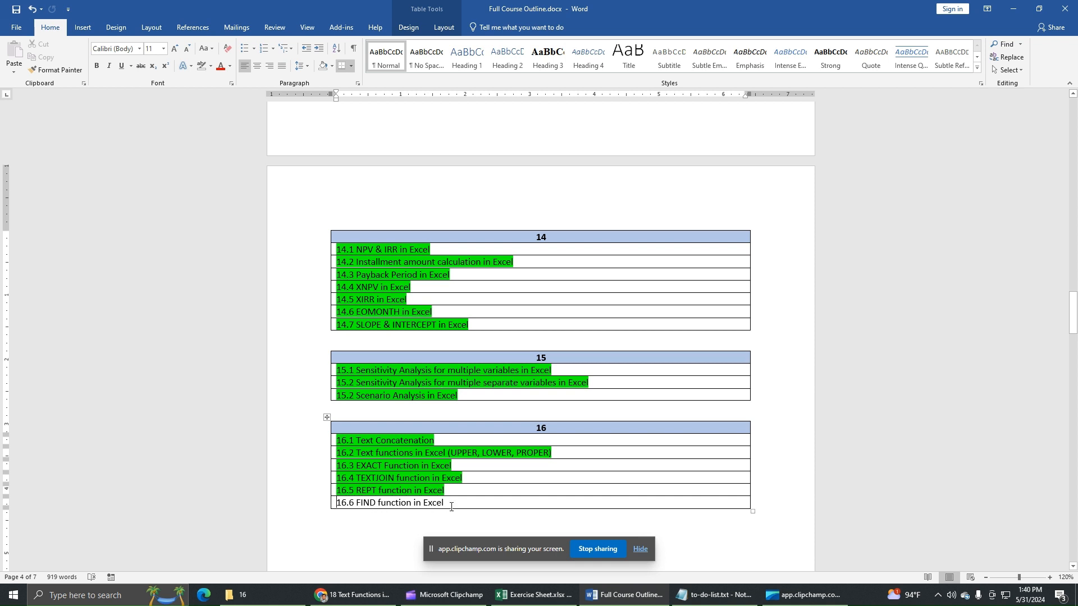
Step: Switch to the Exercise Sheet workbook in Excel and examine the first text and search letter in the FIND function table
{"action": "left_click", "coordinate": [533, 595]}
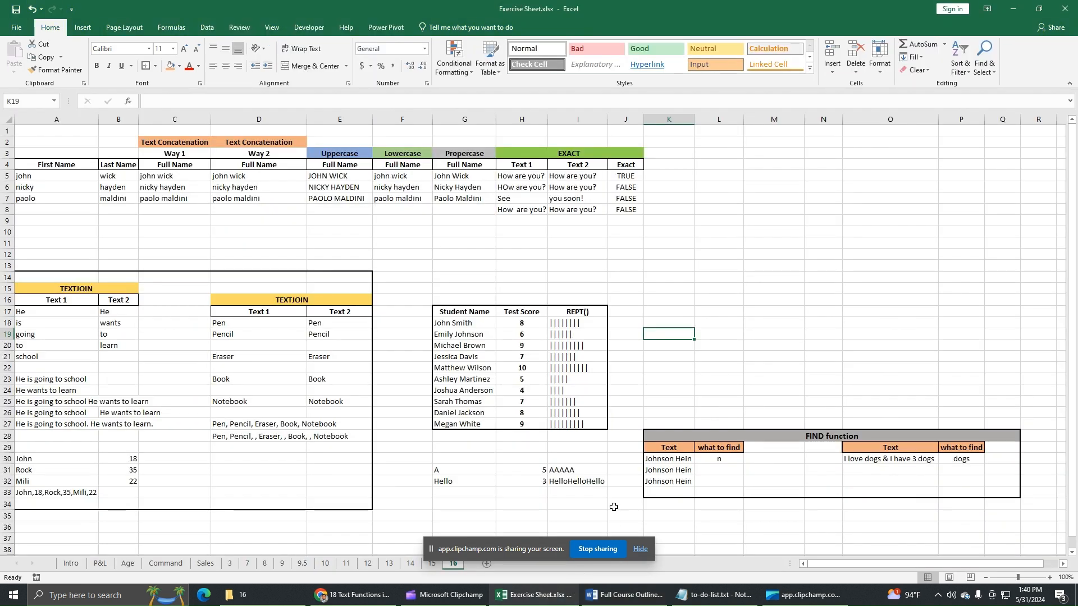
{"action": "left_click_drag", "start_coordinate": [668, 447], "coordinate": [723, 481]}
{"action": "left_click", "coordinate": [702, 480]}
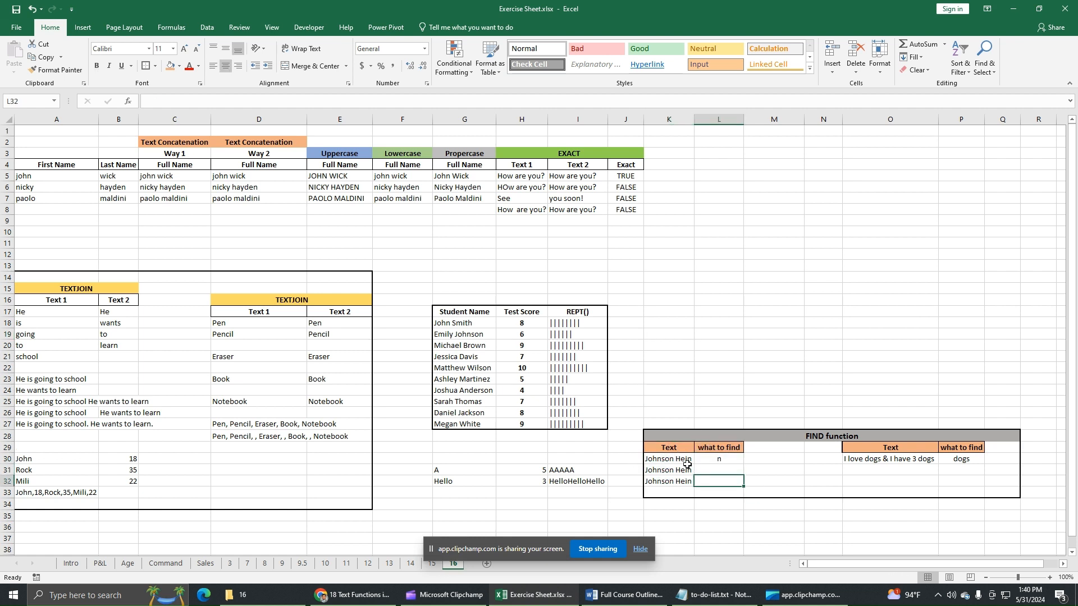
{"action": "left_click", "coordinate": [683, 459]}
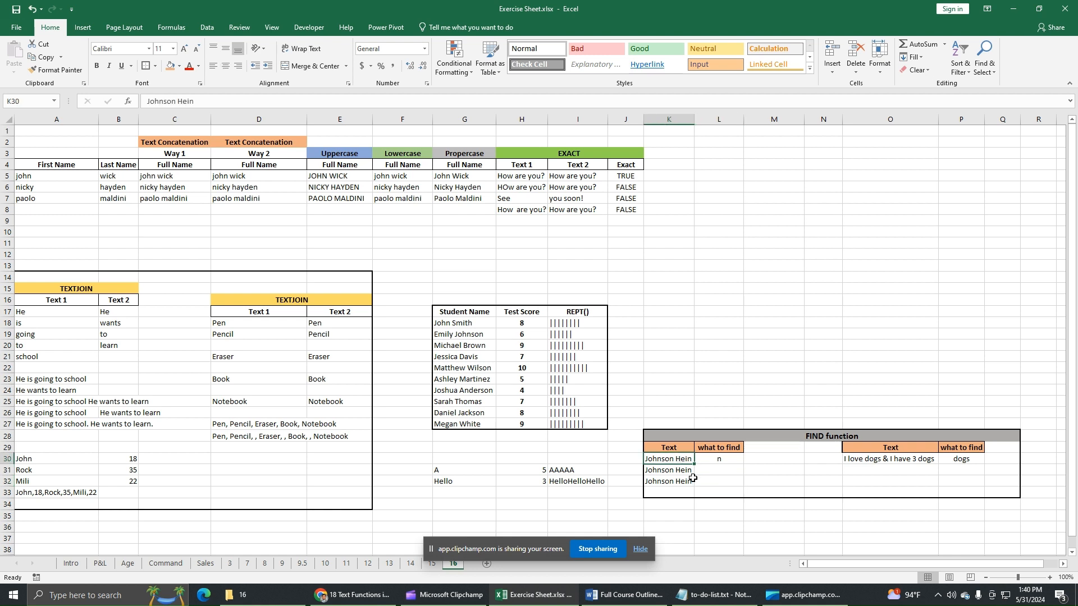
{"action": "left_click", "coordinate": [723, 460]}
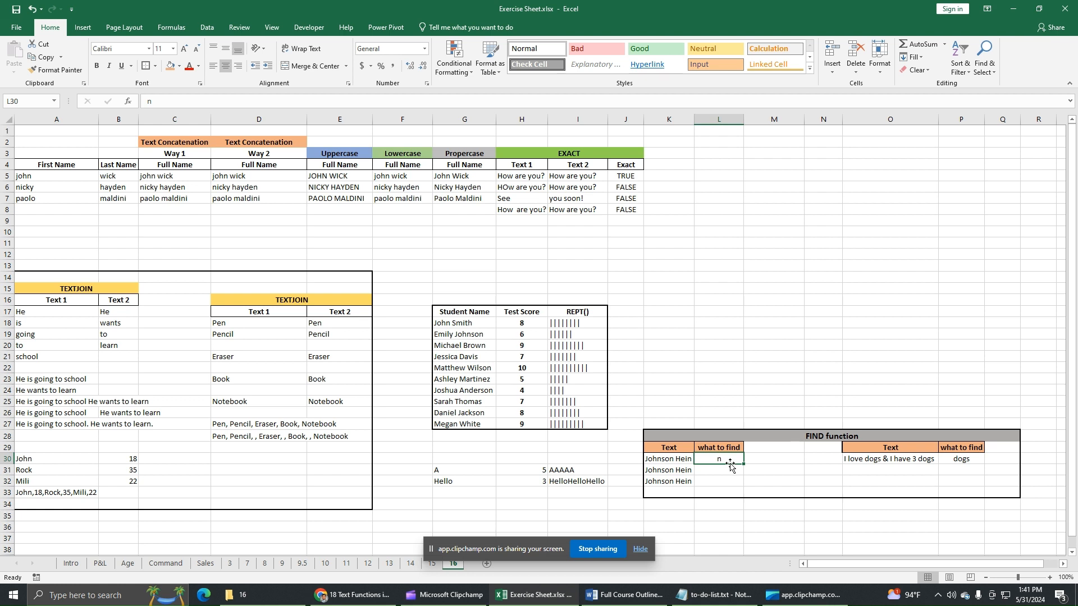
Step: Enter =FIND(L30,K30) in cell M30 and centre the cell's content horizontally
{"action": "left_click", "coordinate": [756, 459]}
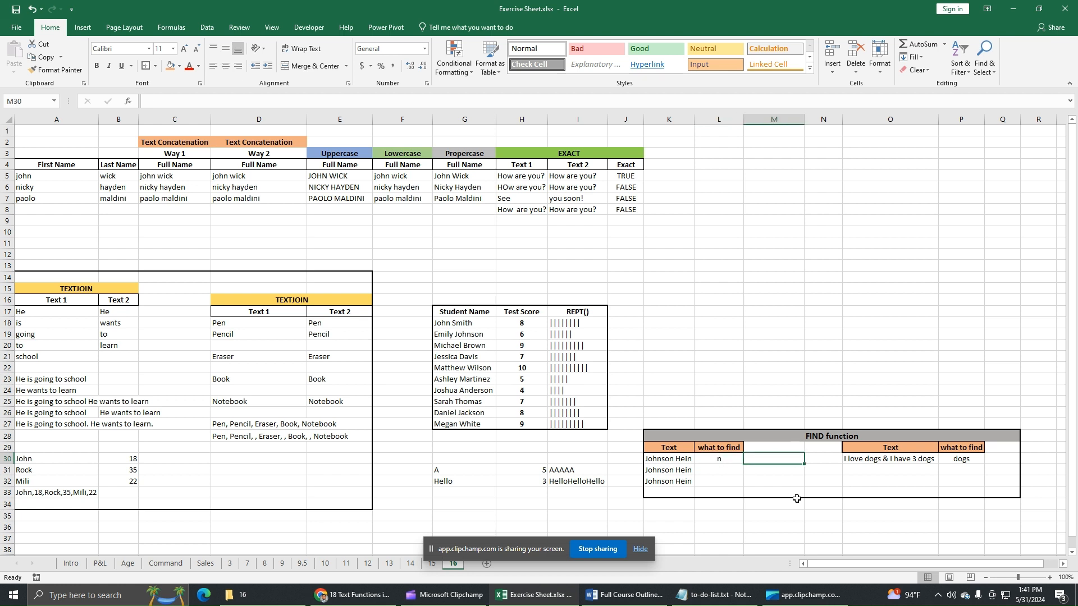
{"action": "type", "text": "="}
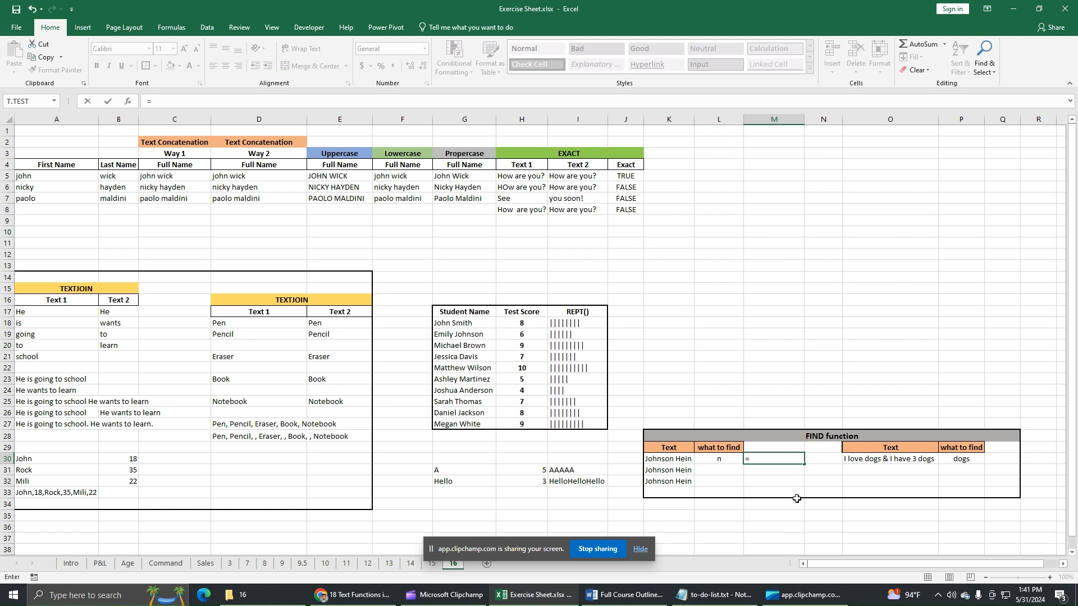
{"action": "type", "text": "FIND"}
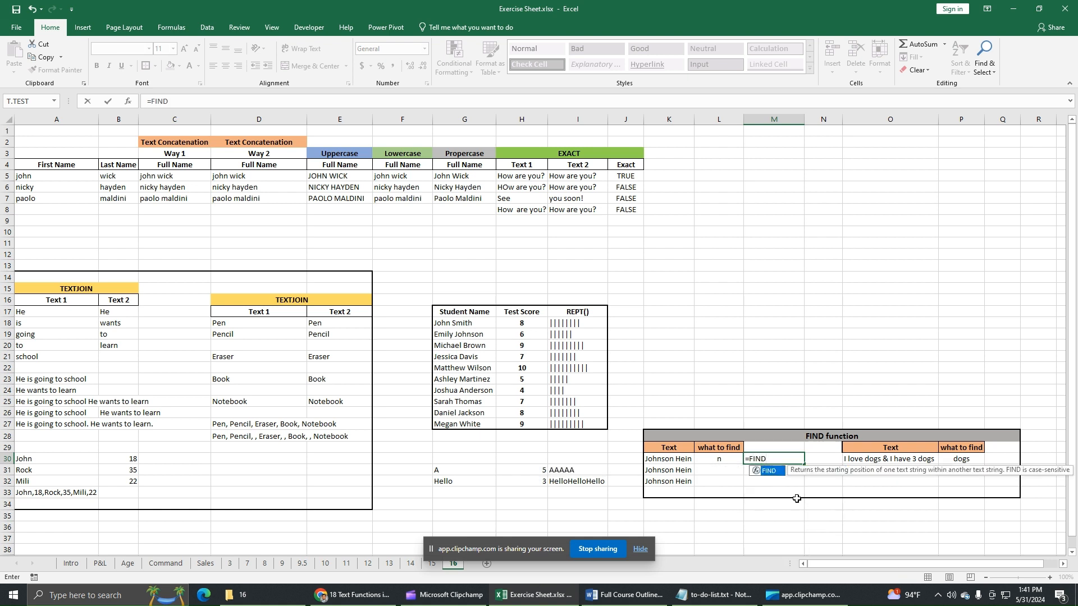
{"action": "type", "text": "("}
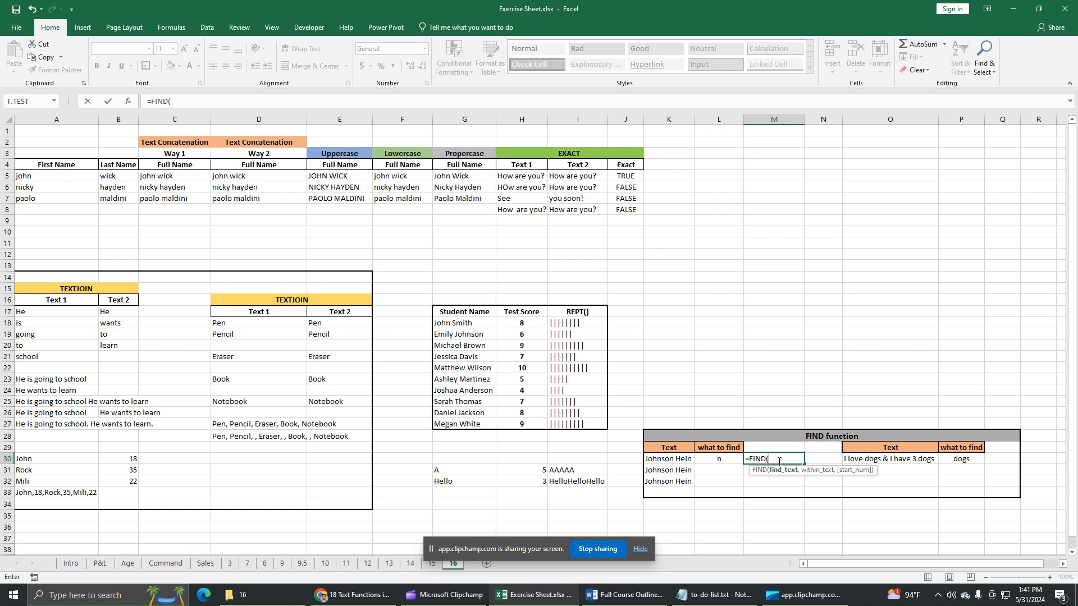
{"action": "left_click", "coordinate": [733, 459]}
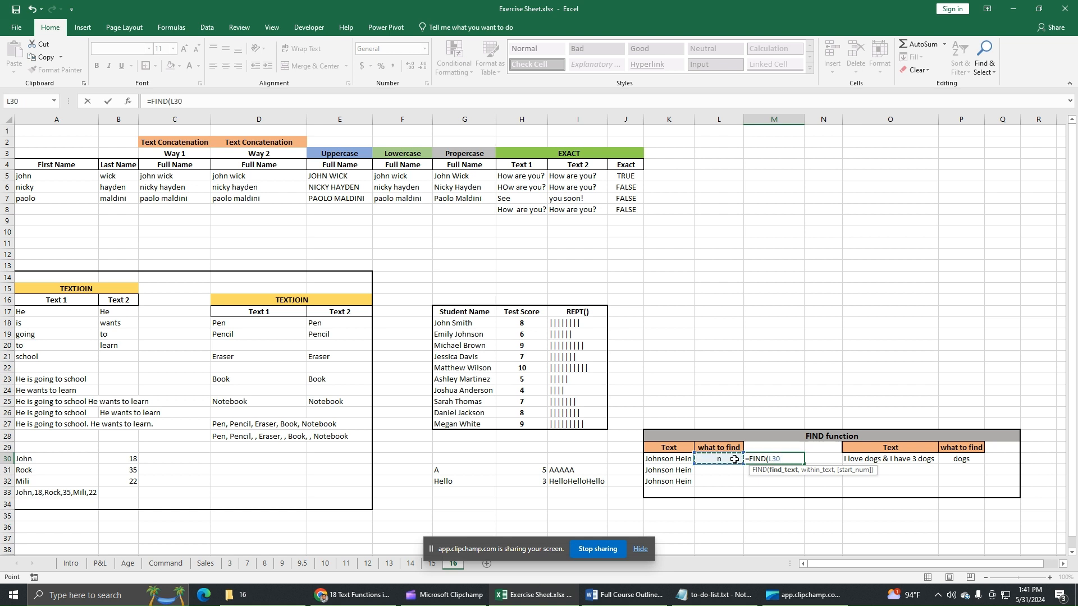
{"action": "type", "text": ","}
{"action": "left_click", "coordinate": [680, 459]}
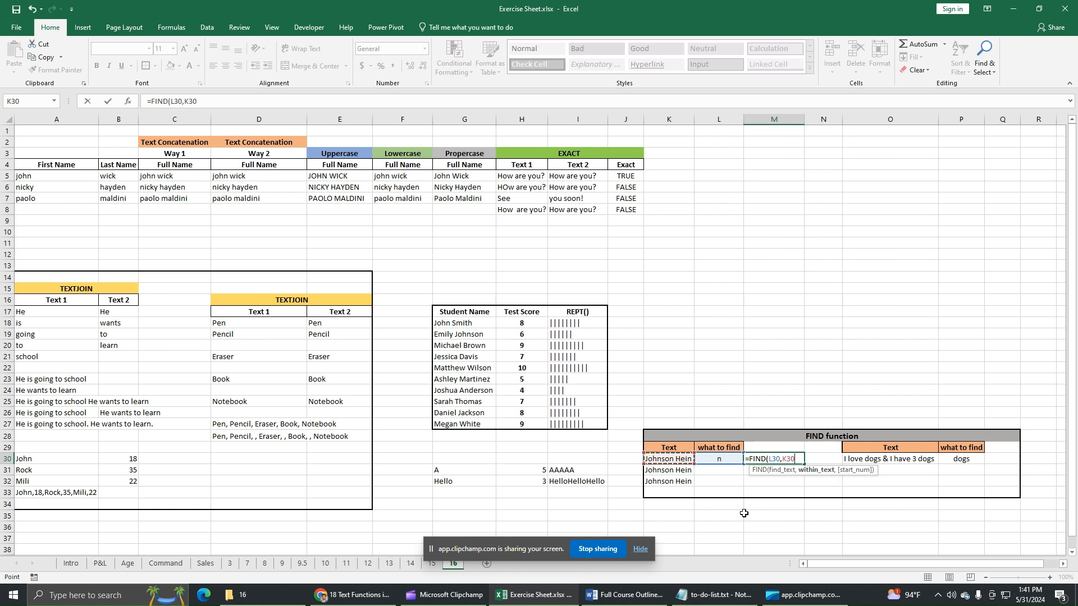
{"action": "type", "text": ")"}
{"action": "key", "text": "Return"}
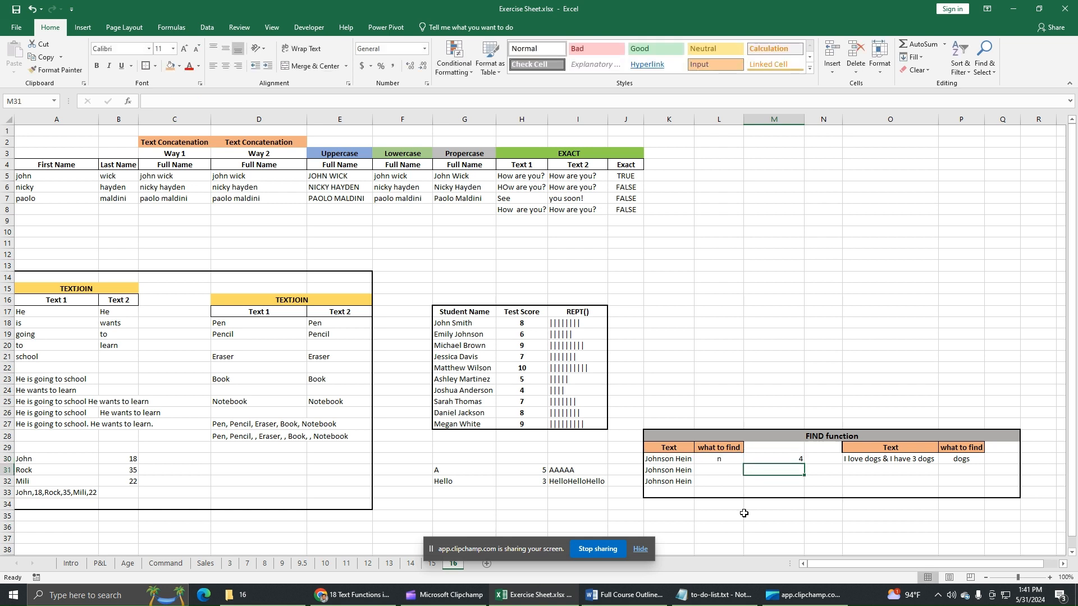
{"action": "left_click", "coordinate": [763, 459]}
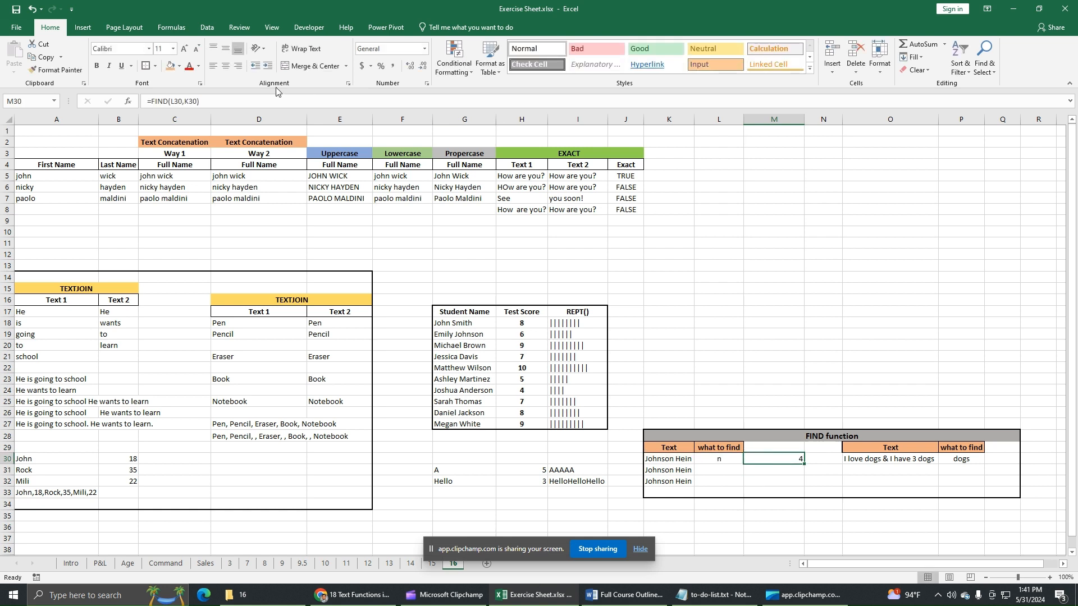
{"action": "left_click", "coordinate": [225, 66]}
Step: Compare the character positions in K30's text with the FIND result in M30
{"action": "left_click", "coordinate": [678, 461]}
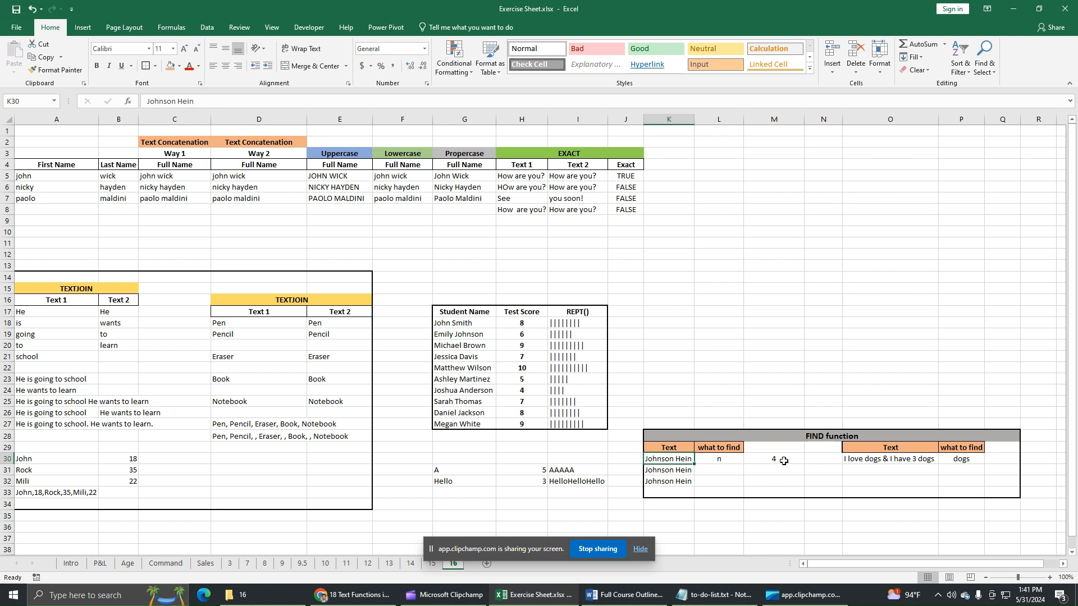
{"action": "left_click", "coordinate": [147, 101]}
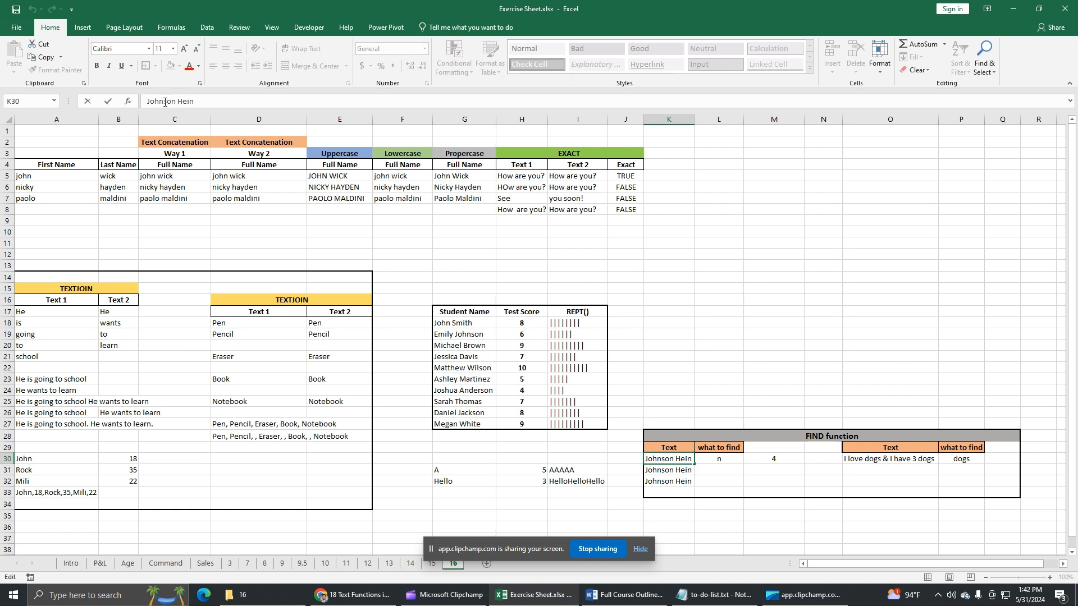
{"action": "left_click_drag", "start_coordinate": [178, 103], "coordinate": [190, 102]}
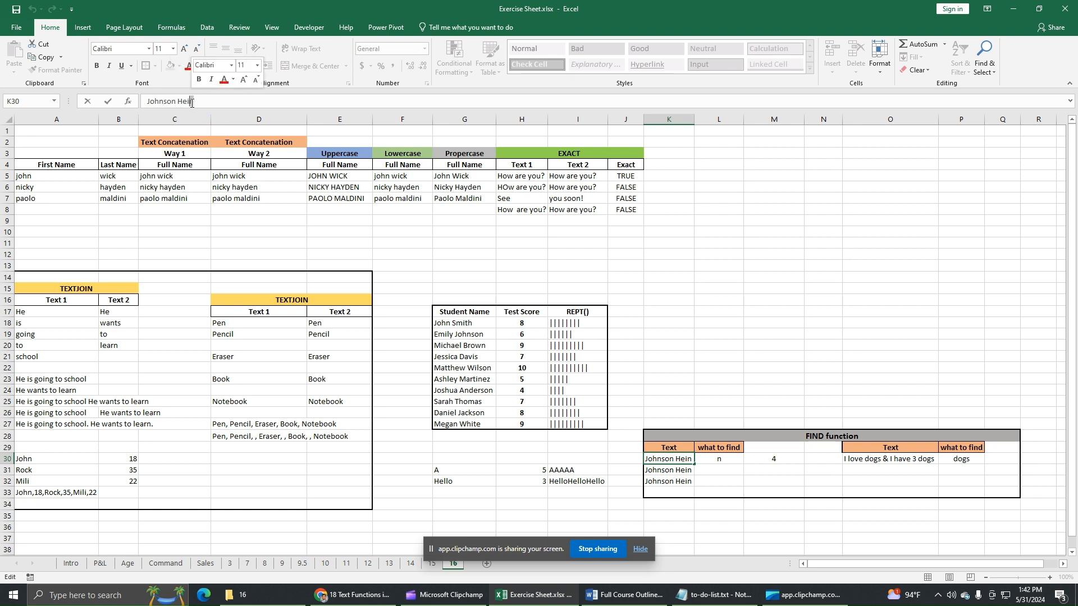
{"action": "left_click", "coordinate": [759, 458]}
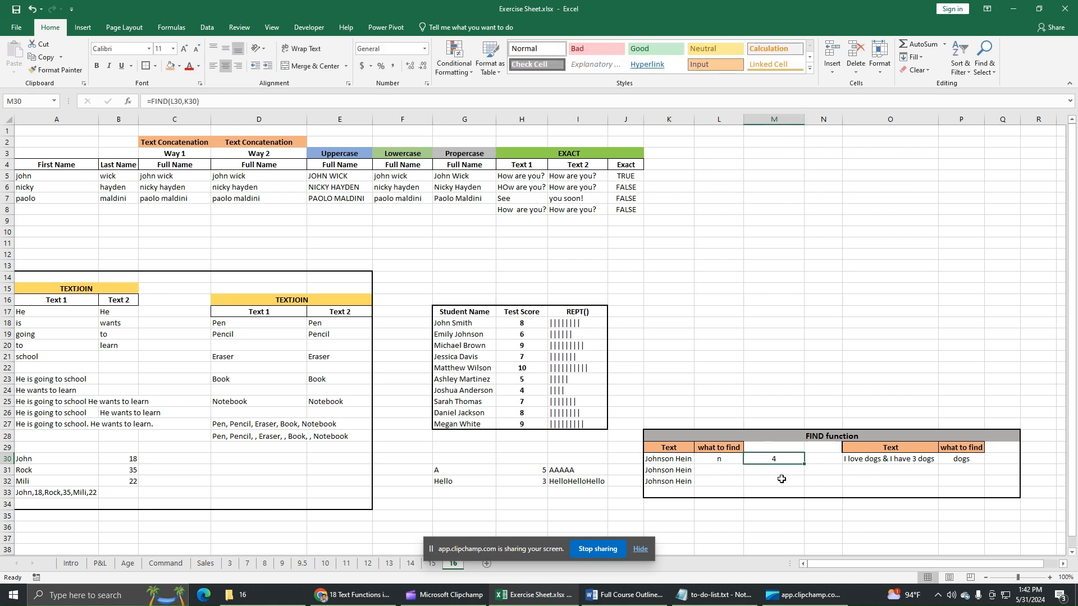
{"action": "left_click", "coordinate": [689, 459]}
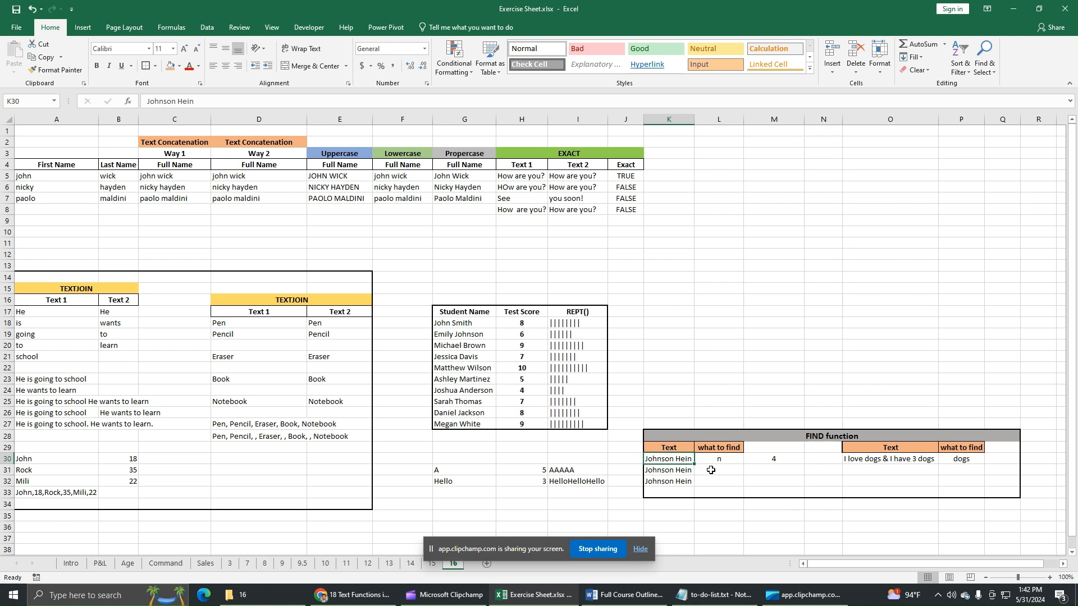
Step: Fill the search letter from L30 down into L31
{"action": "left_click", "coordinate": [734, 462]}
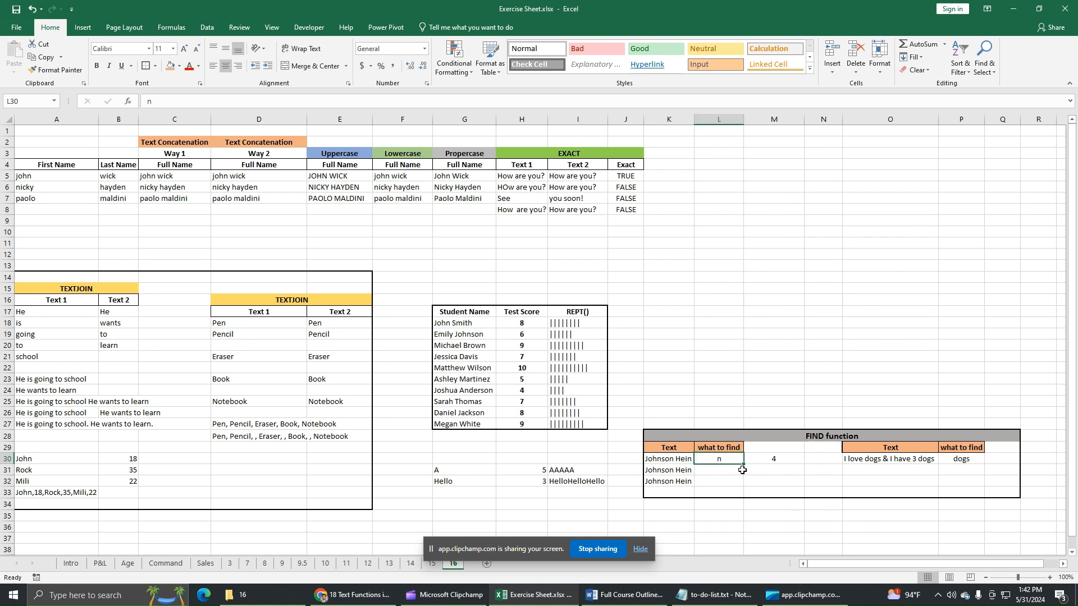
{"action": "left_click_drag", "start_coordinate": [743, 465], "coordinate": [738, 476]}
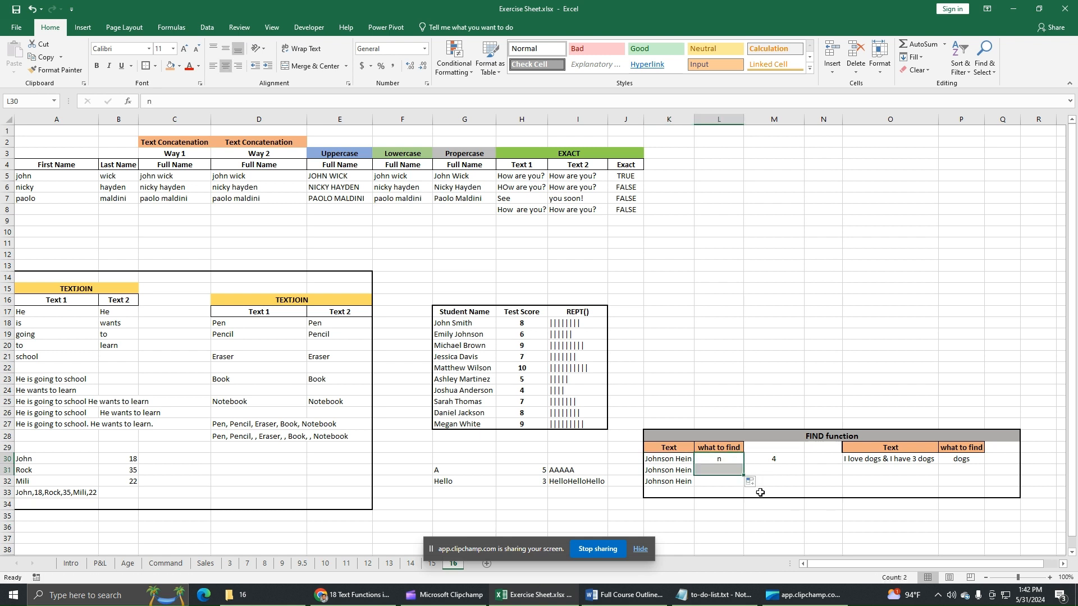
{"action": "left_click", "coordinate": [731, 471]}
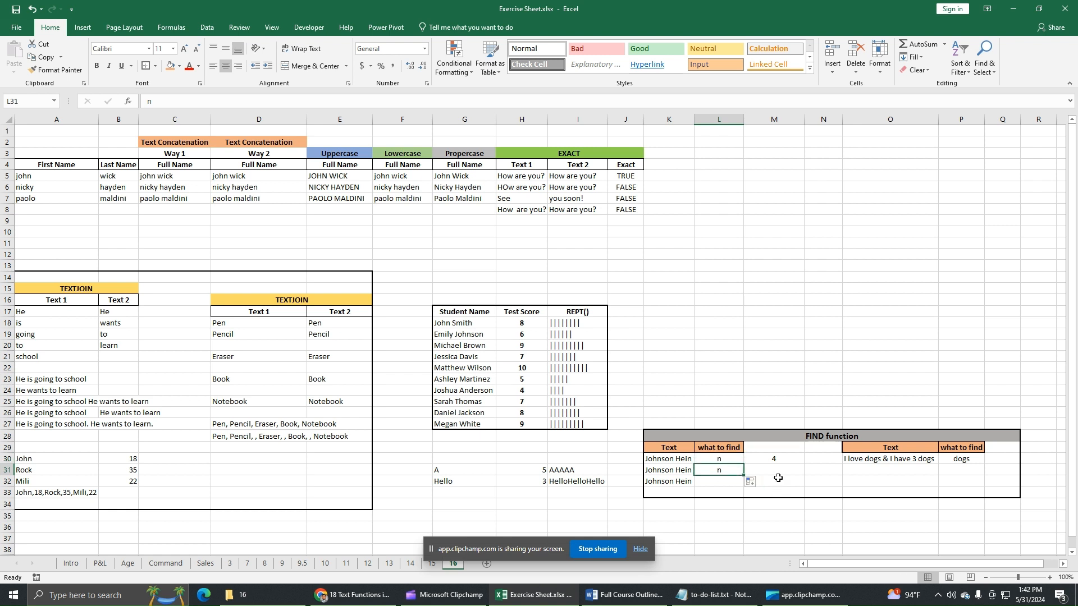
Step: Enter =FIND(L31,K31,5) in cell M31 and centre the cell's content horizontally
{"action": "left_click", "coordinate": [783, 472]}
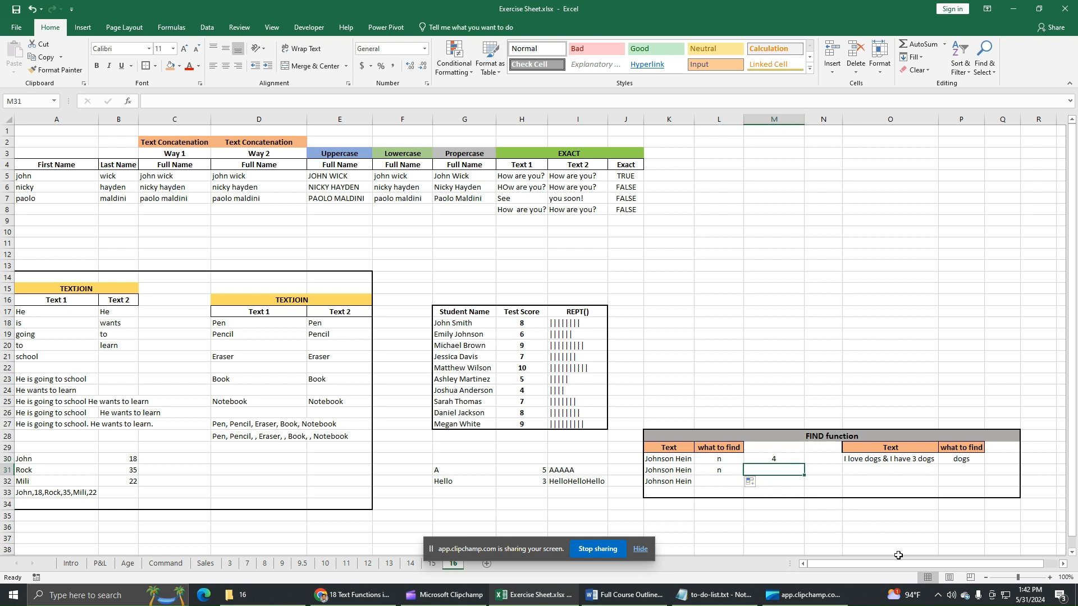
{"action": "type", "text": "=find"}
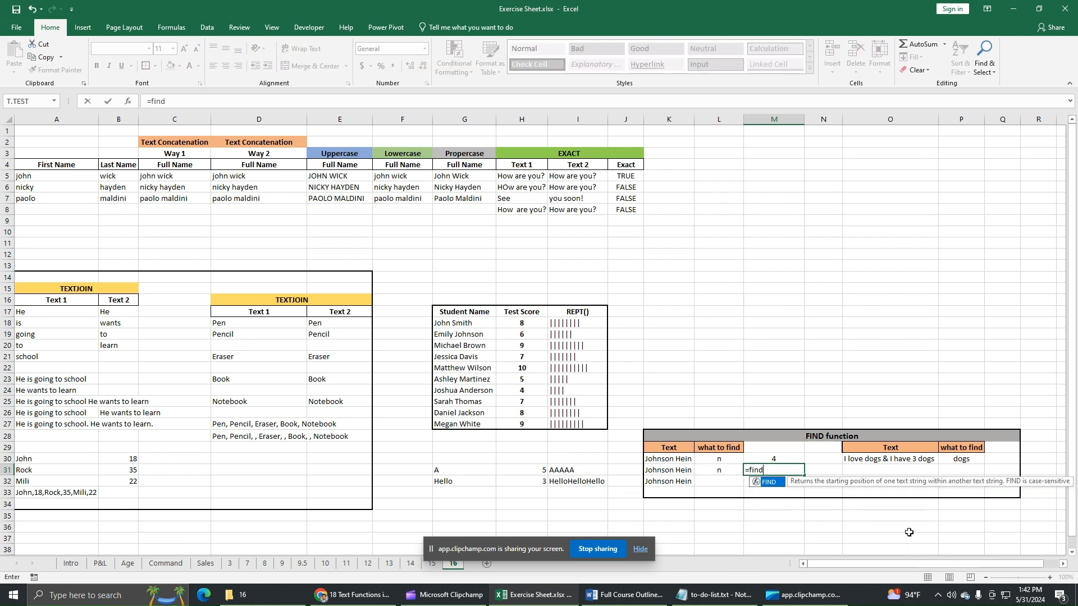
{"action": "double_click", "coordinate": [777, 485]}
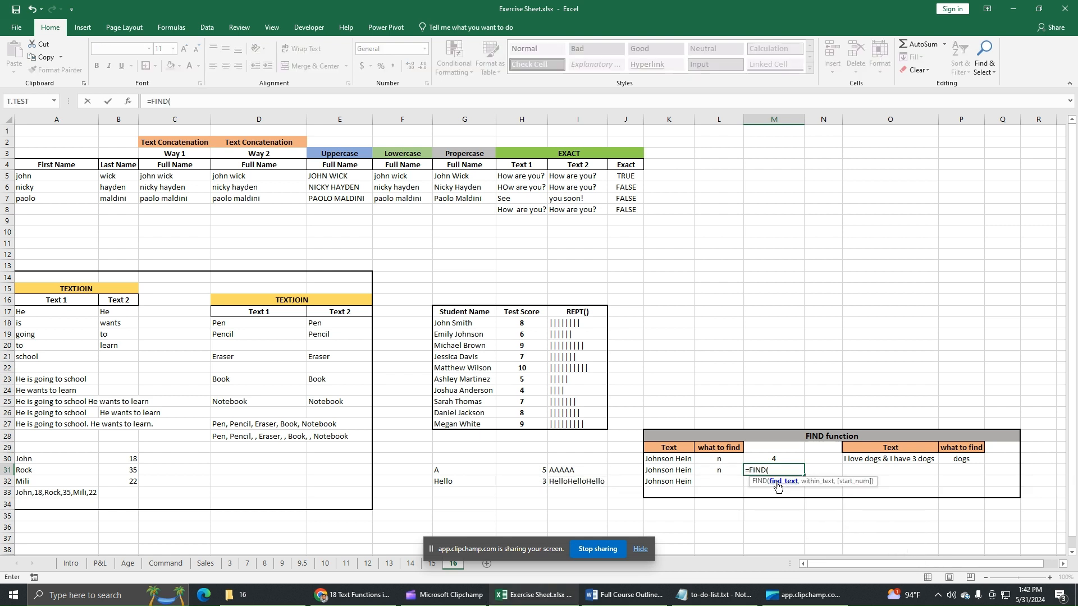
{"action": "left_click", "coordinate": [723, 471]}
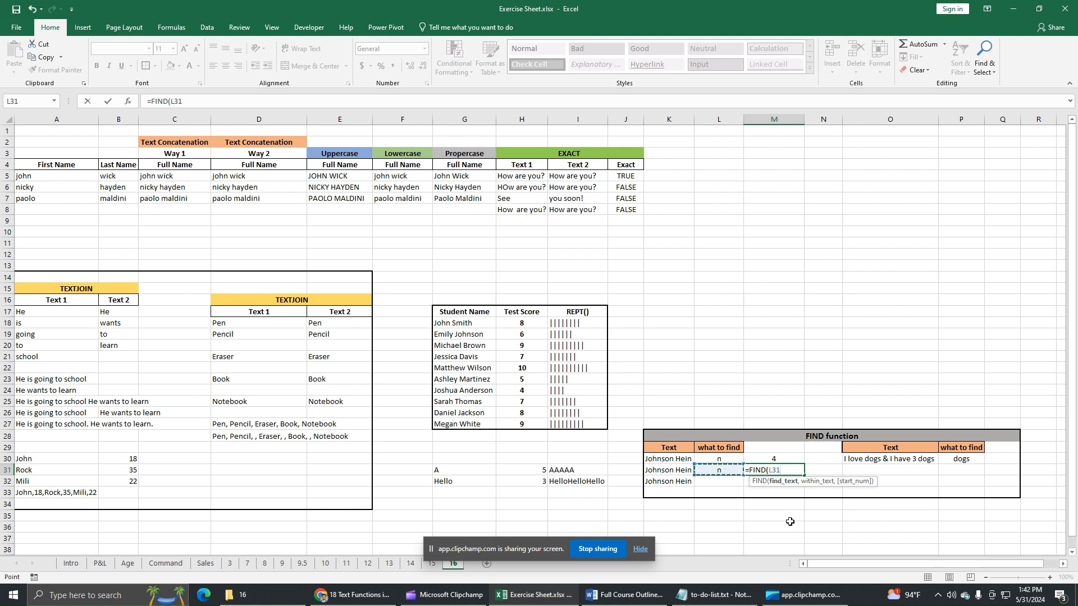
{"action": "type", "text": ","}
{"action": "left_click", "coordinate": [685, 471]}
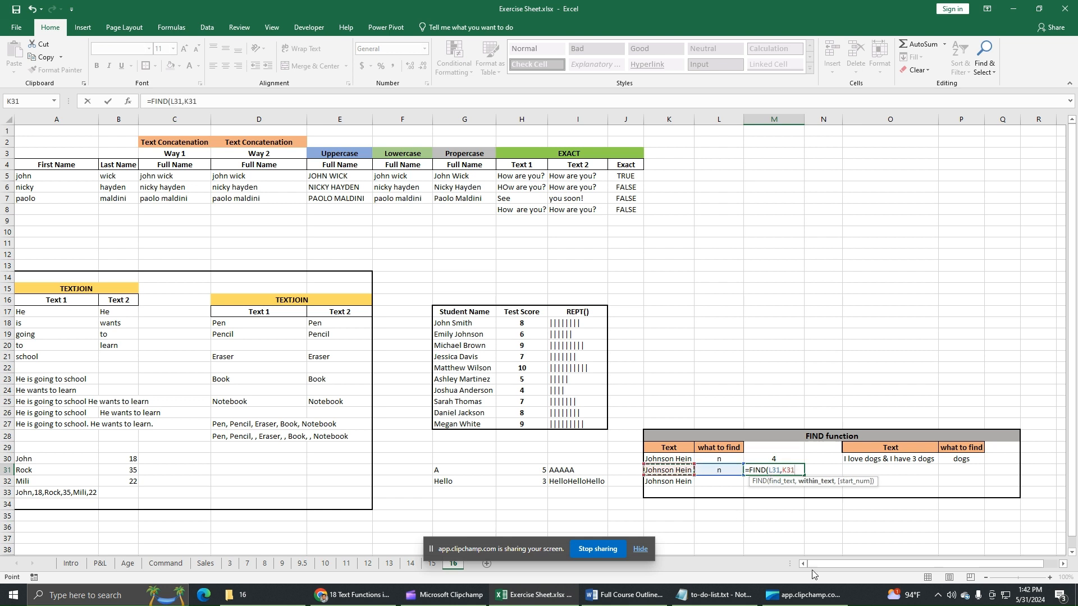
{"action": "type", "text": ",5"}
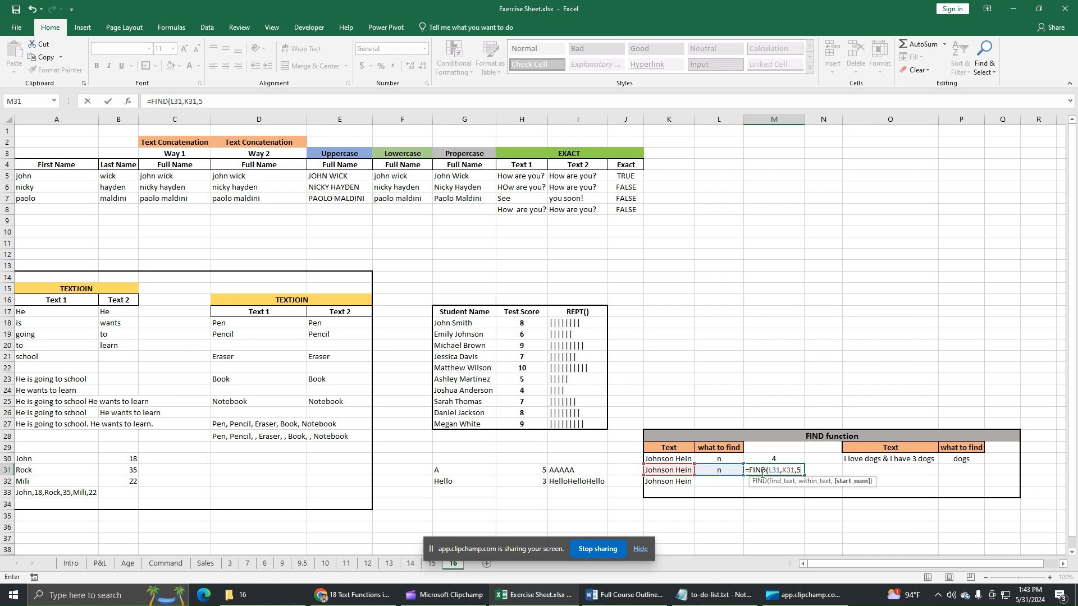
{"action": "type", "text": ")"}
{"action": "key", "text": "Return"}
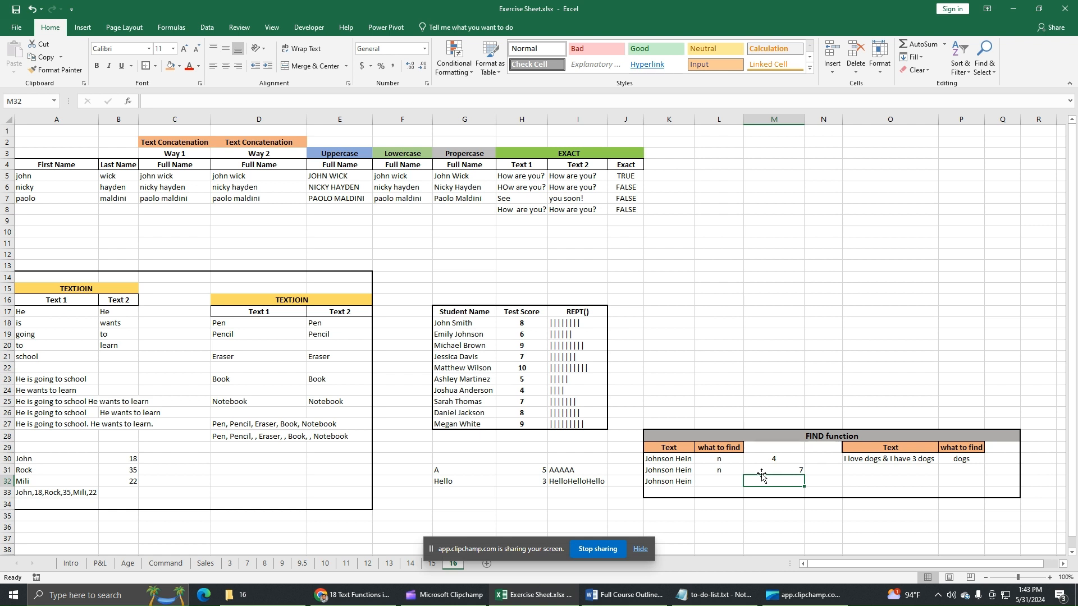
{"action": "left_click", "coordinate": [770, 471]}
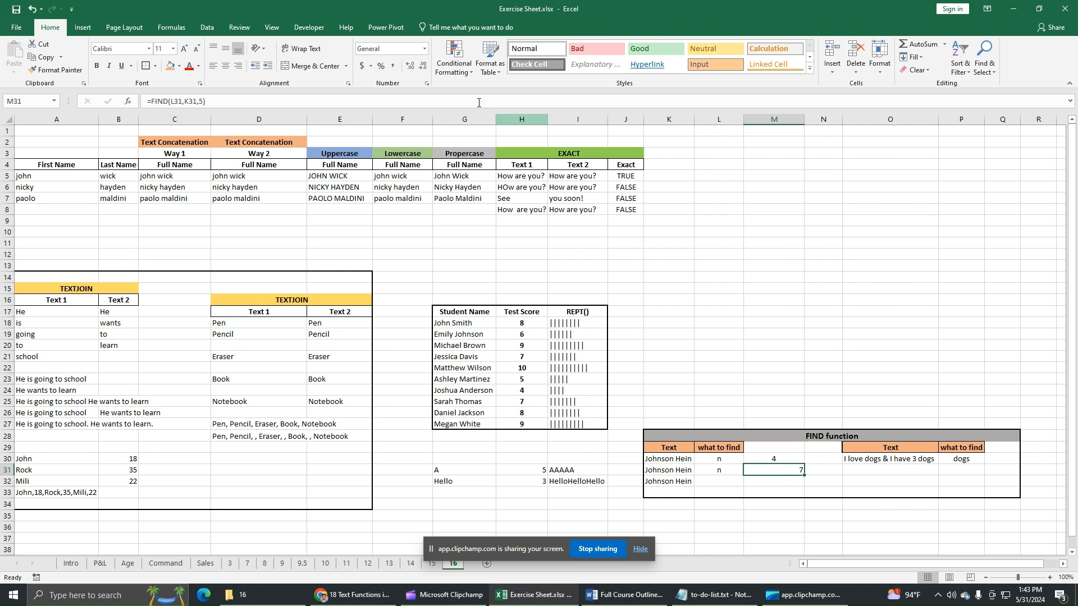
{"action": "left_click", "coordinate": [229, 69]}
Step: Examine the characters of the text in K31 from the fifth position onward
{"action": "left_click", "coordinate": [674, 471]}
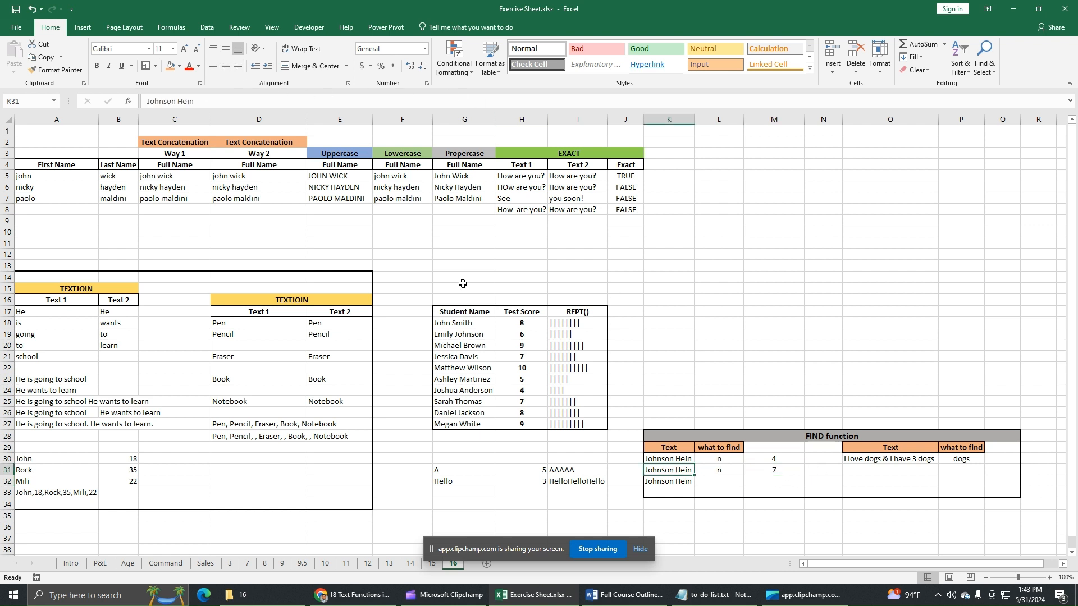
{"action": "left_click", "coordinate": [144, 101]}
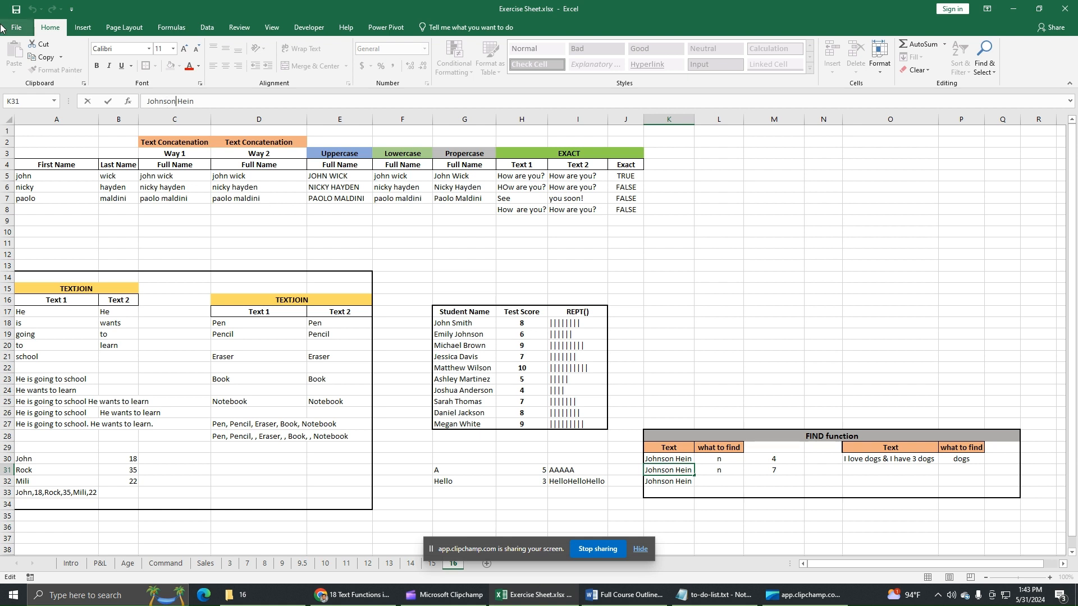
{"action": "left_click", "coordinate": [194, 101]}
Step: Fill the search letter from L31 down into L32
{"action": "left_click", "coordinate": [724, 471]}
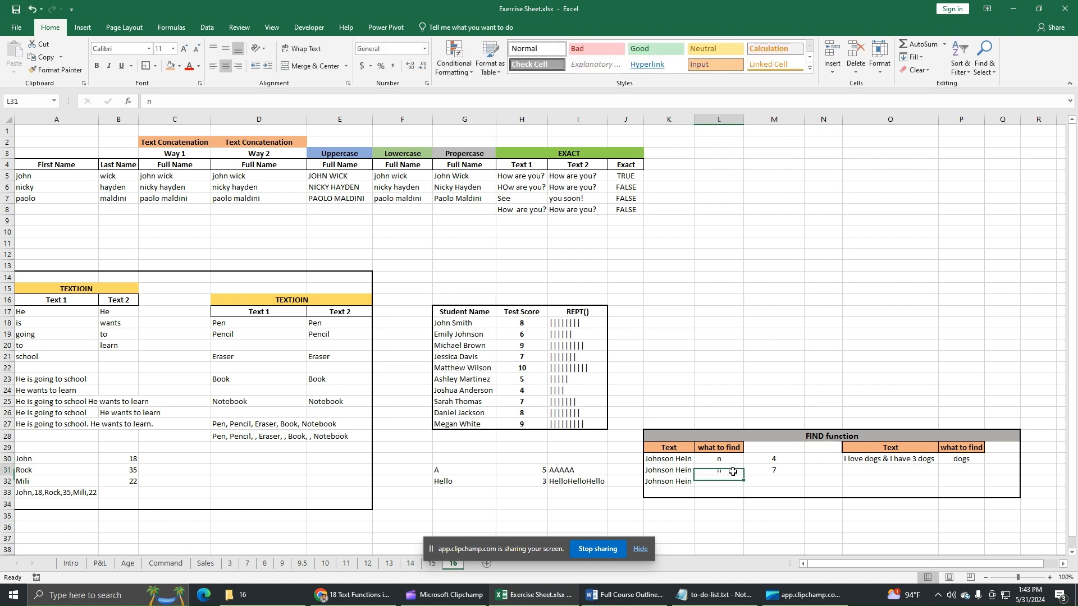
{"action": "left_click_drag", "start_coordinate": [743, 480], "coordinate": [744, 486]}
Step: Enter =FIND("n",K32,8) in cell M32 and centre the cell's content horizontally
{"action": "left_click", "coordinate": [783, 481]}
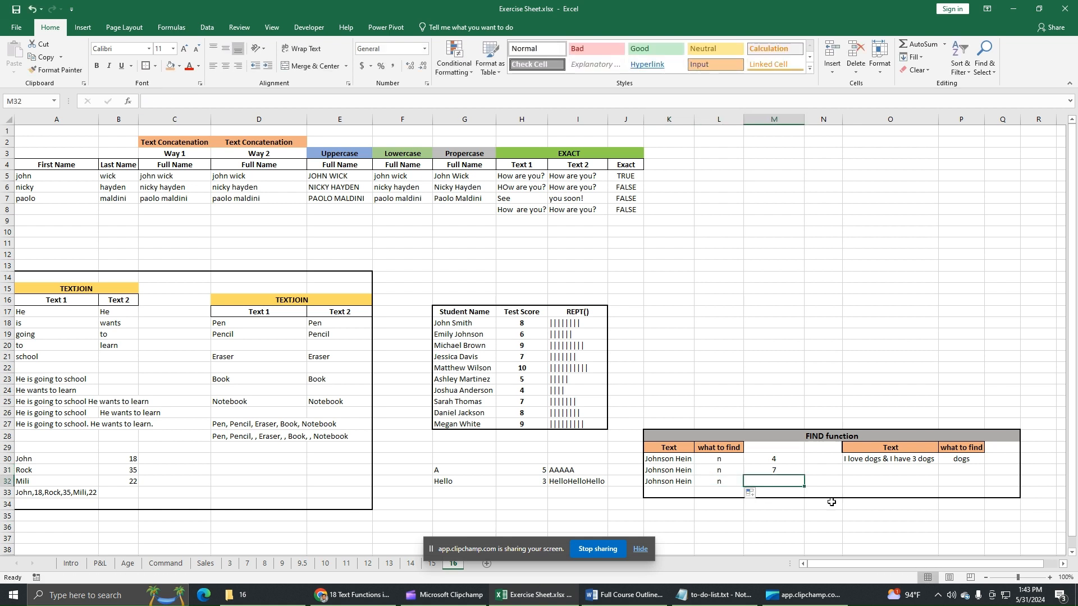
{"action": "type", "text": "=find"}
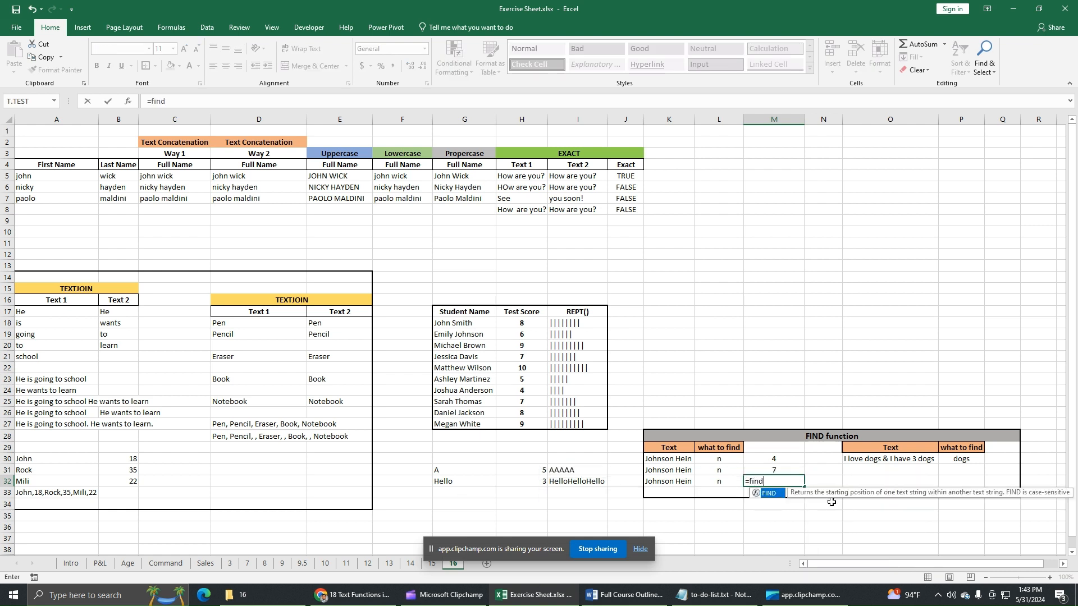
{"action": "double_click", "coordinate": [770, 493]}
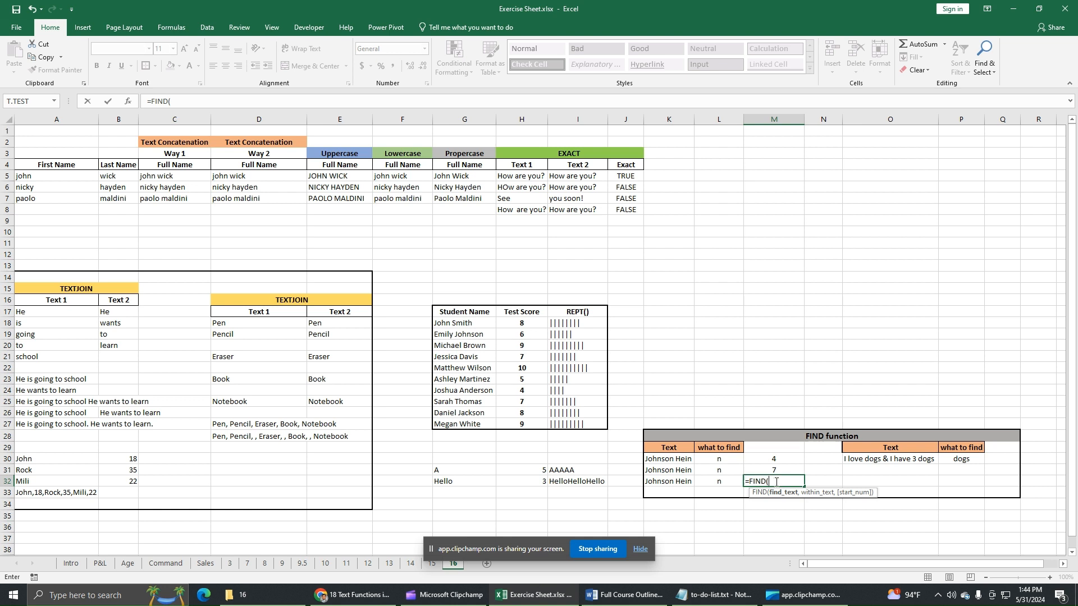
{"action": "type", "text": "\"n\","}
{"action": "left_click", "coordinate": [688, 480]}
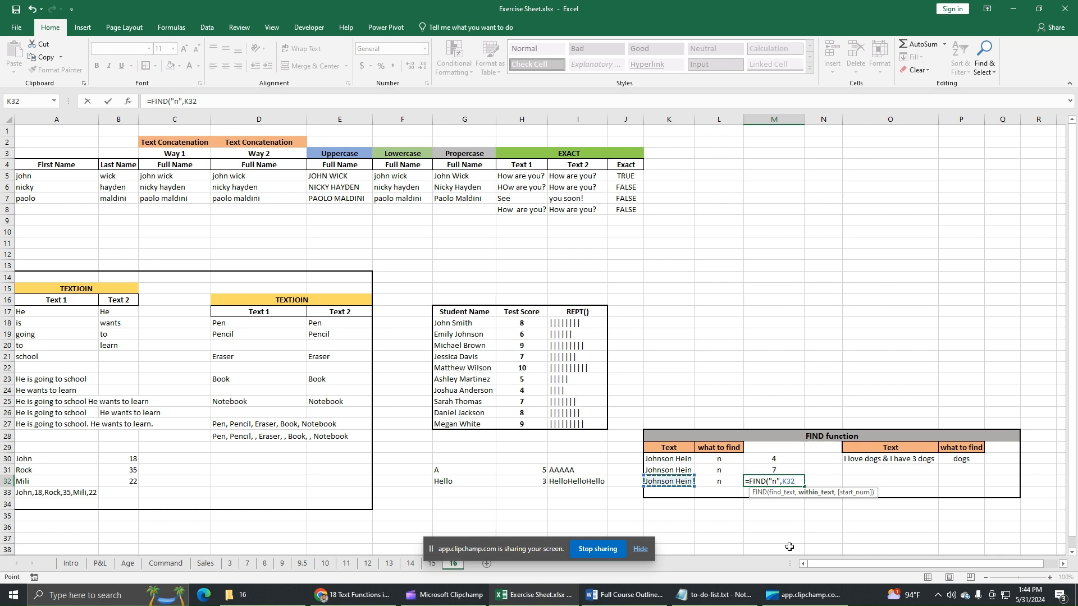
{"action": "type", "text": ","}
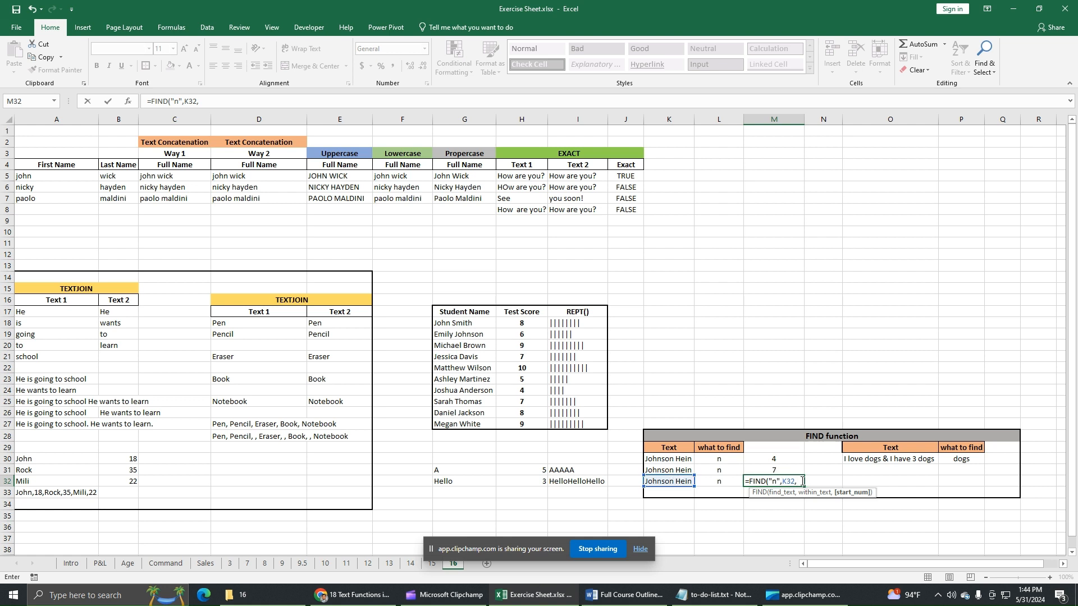
{"action": "type", "text": "8"}
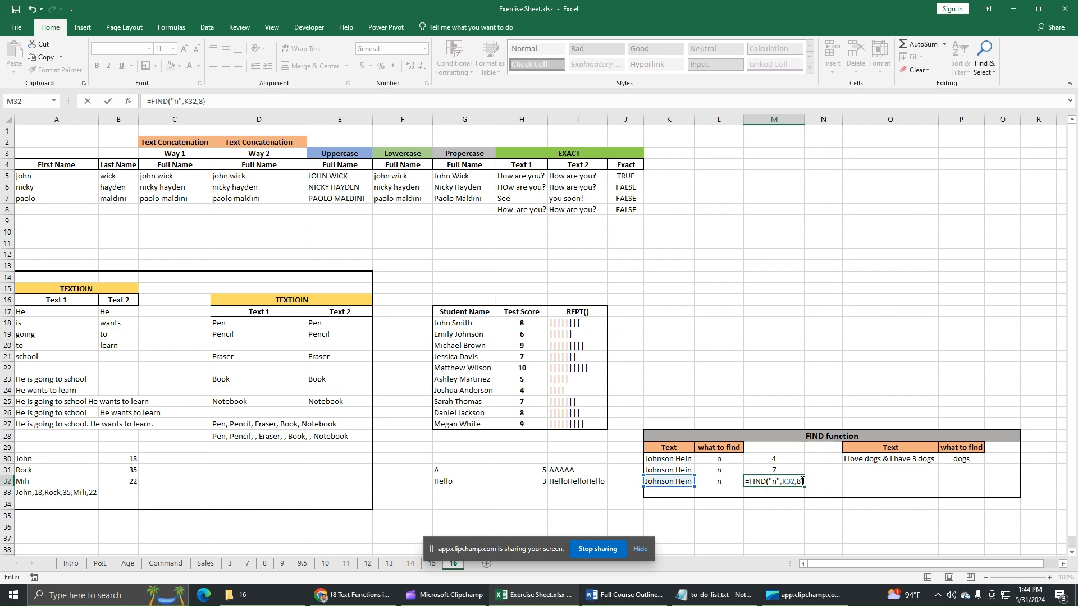
{"action": "key", "text": "Return"}
{"action": "key", "text": "Up"}
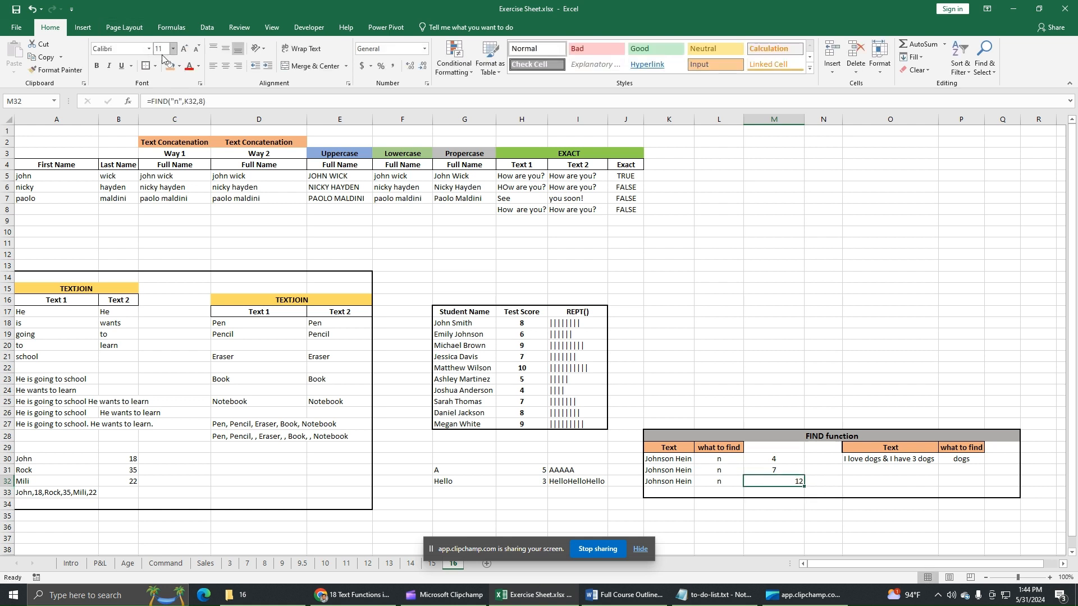
{"action": "left_click", "coordinate": [225, 65]}
Step: Count through the characters of the text in K32 and compare them with the FIND result in M32
{"action": "left_click", "coordinate": [682, 486]}
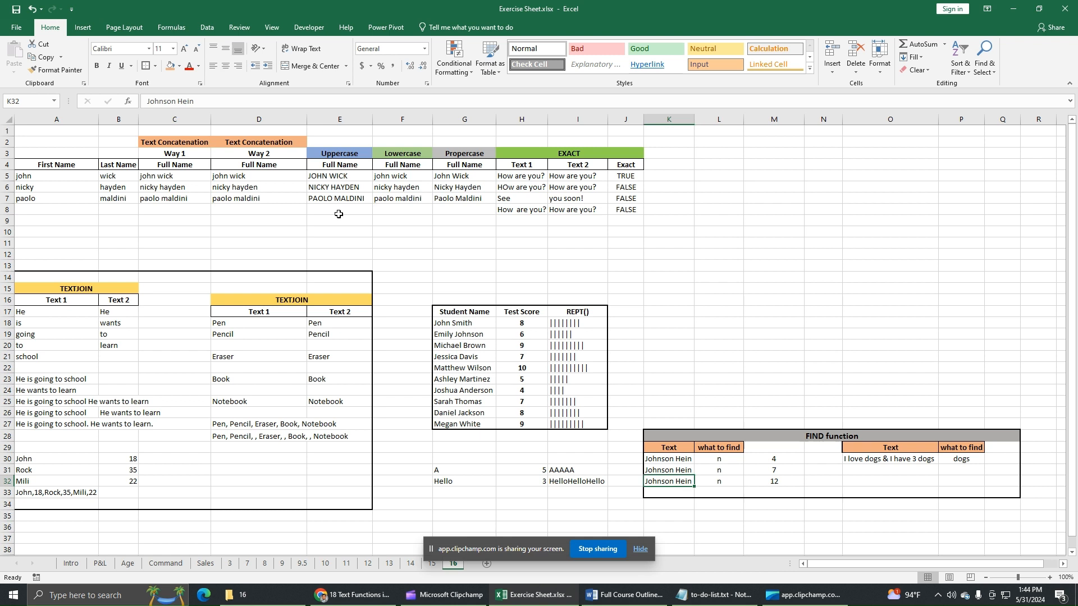
{"action": "left_click", "coordinate": [144, 101]}
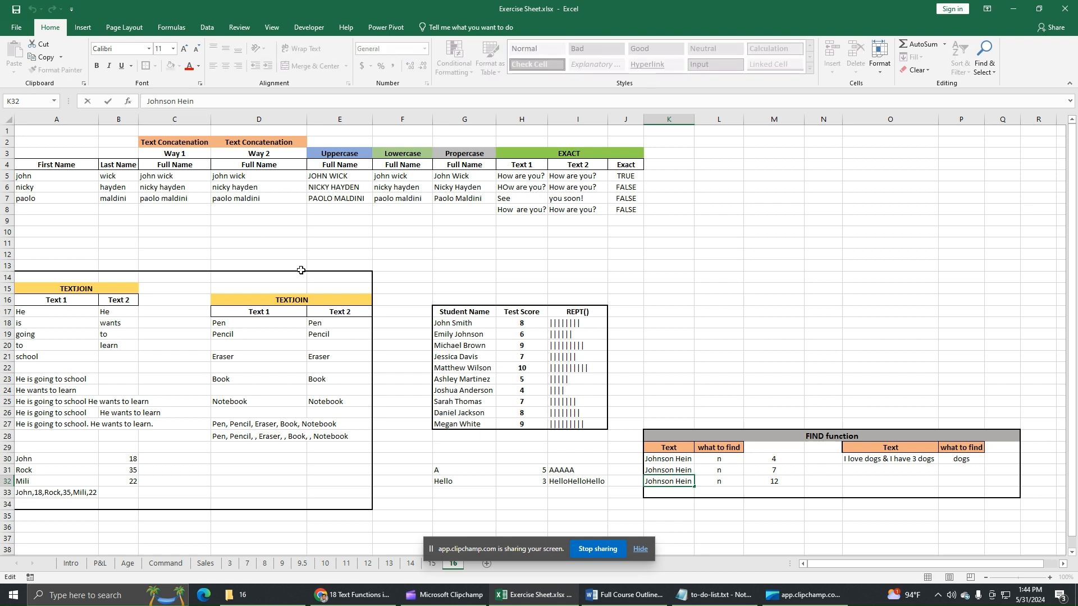
{"action": "key", "text": "Right"}
{"action": "key", "text": "Right"}
{"action": "key", "text": "Right"}
{"action": "key", "text": "Right"}
{"action": "left_click", "coordinate": [768, 482]}
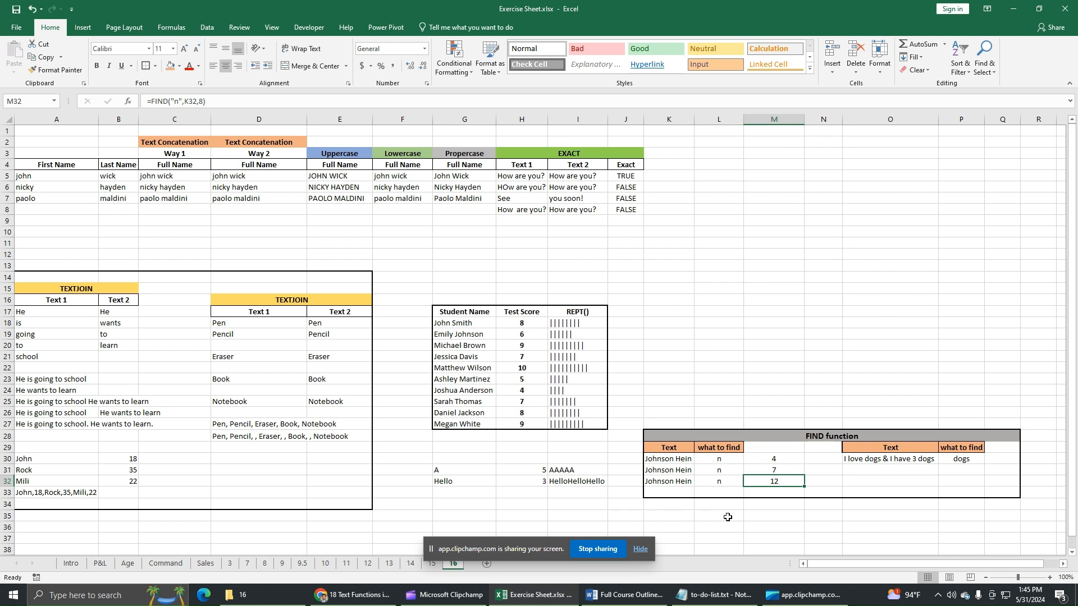
Step: Enter =FIND(L32,K32,8) in cell M33 and centre the cell's content horizontally
{"action": "left_click", "coordinate": [755, 493]}
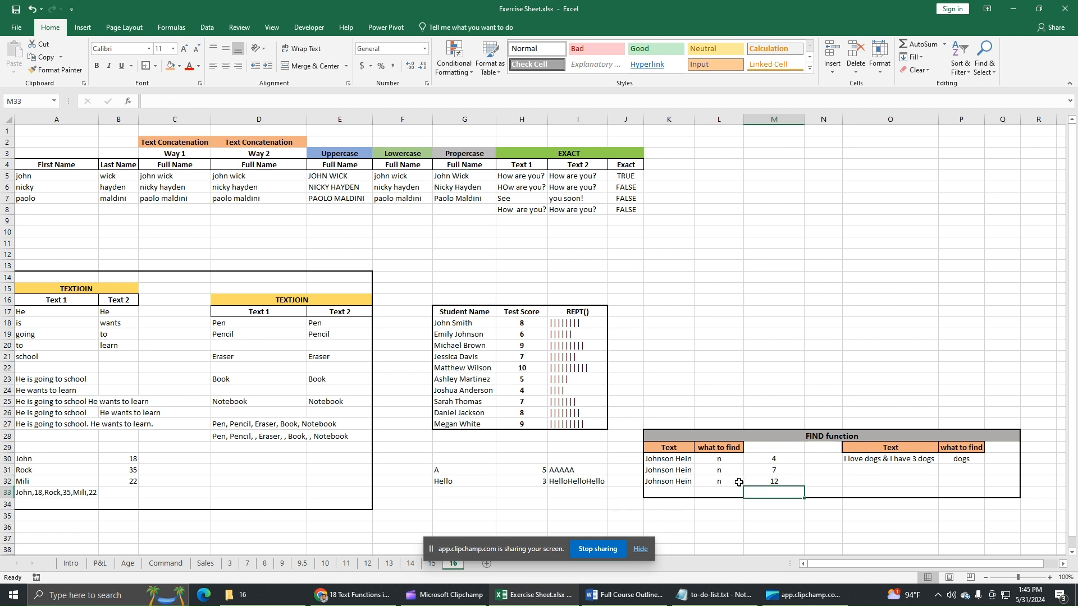
{"action": "type", "text": "="}
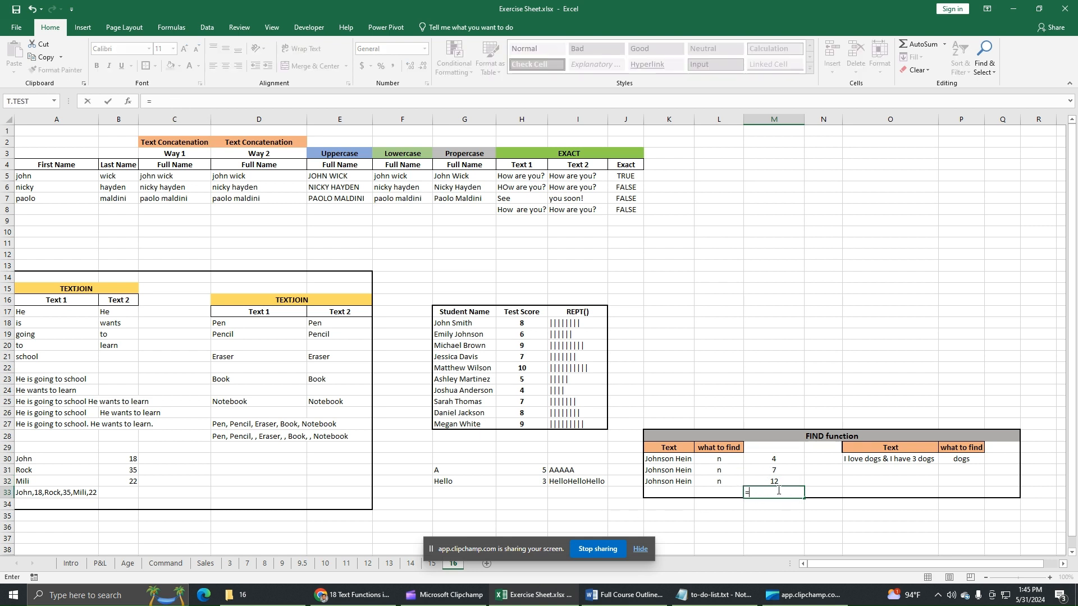
{"action": "type", "text": "fi"}
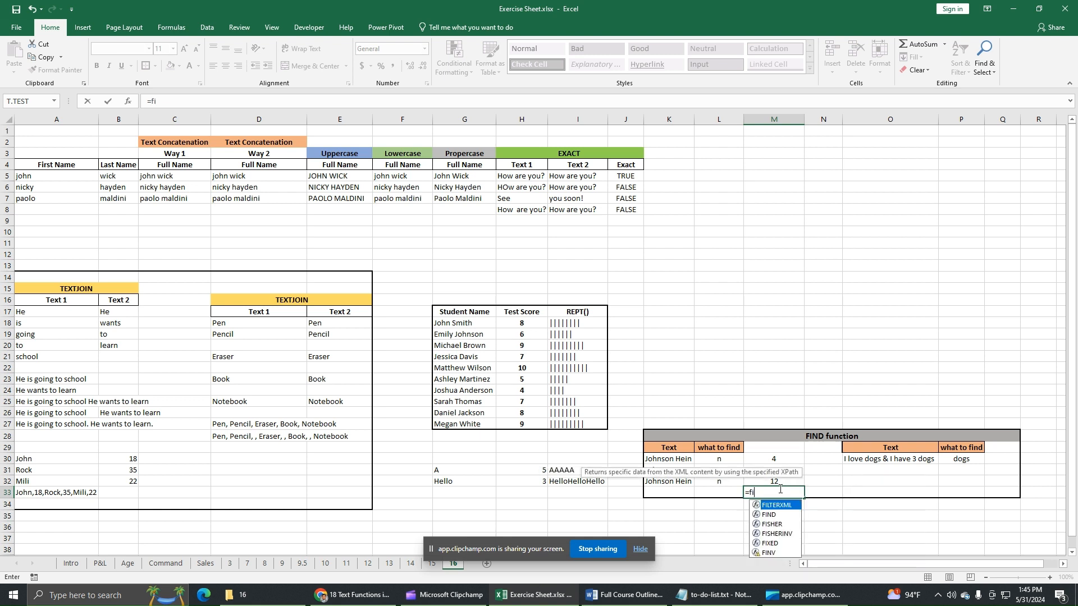
{"action": "type", "text": "nd("}
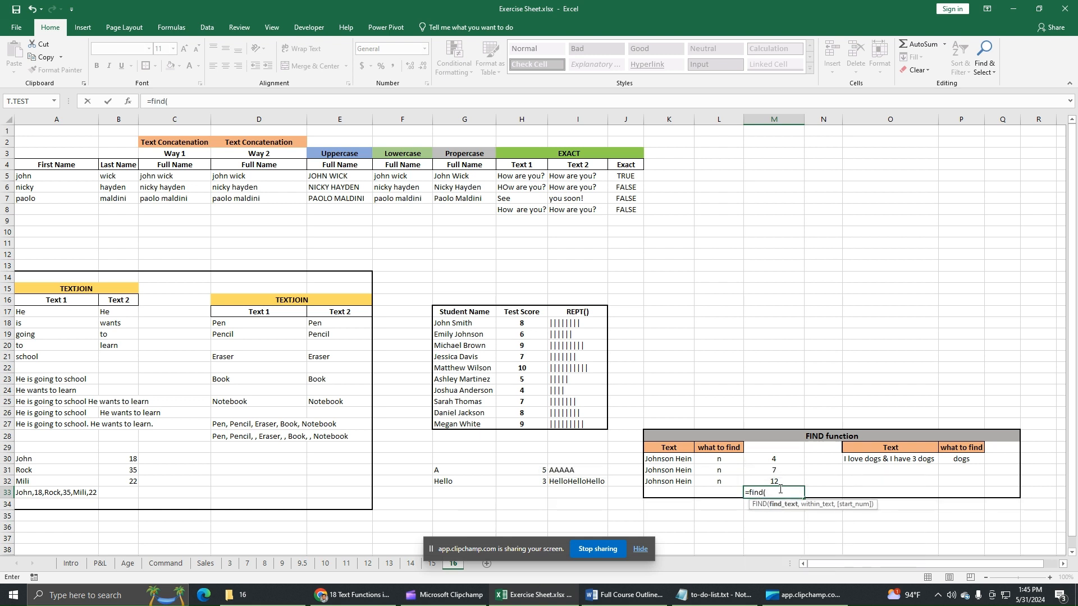
{"action": "left_click", "coordinate": [717, 481]}
{"action": "type", "text": ","}
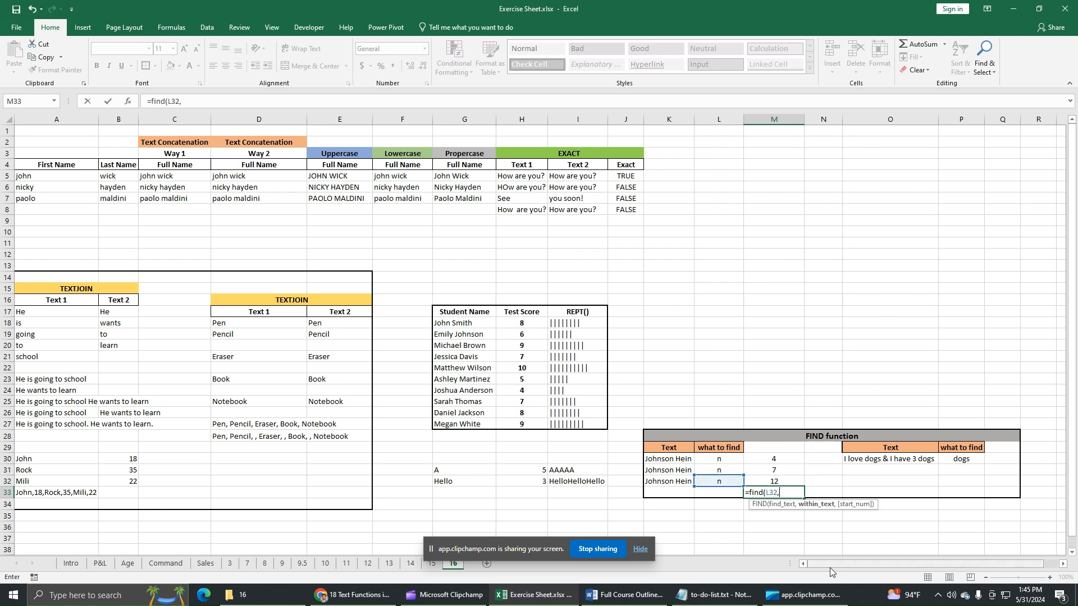
{"action": "left_click", "coordinate": [656, 481]}
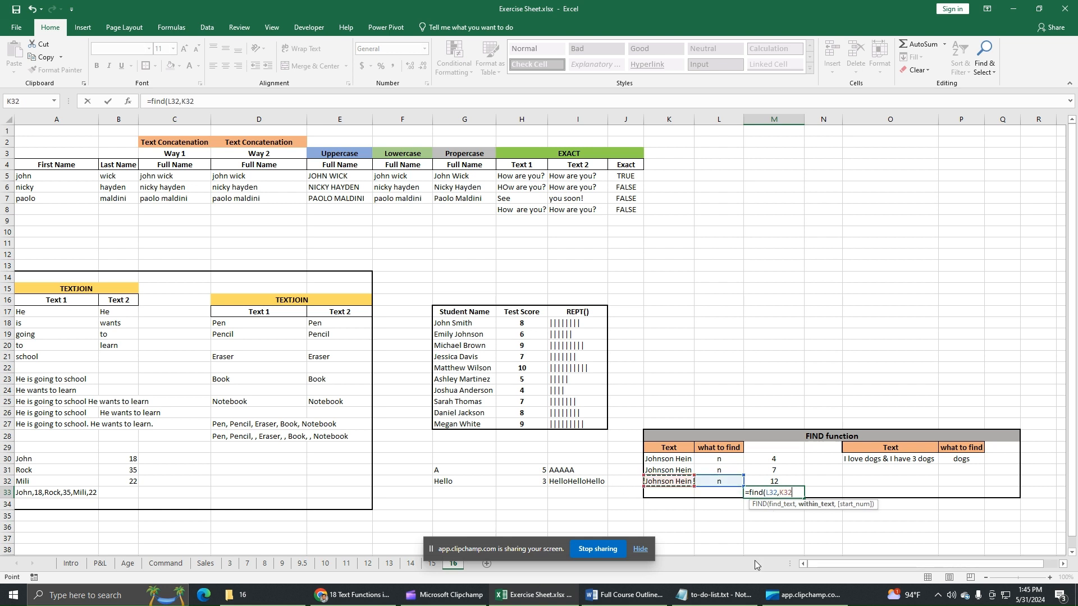
{"action": "type", "text": ","}
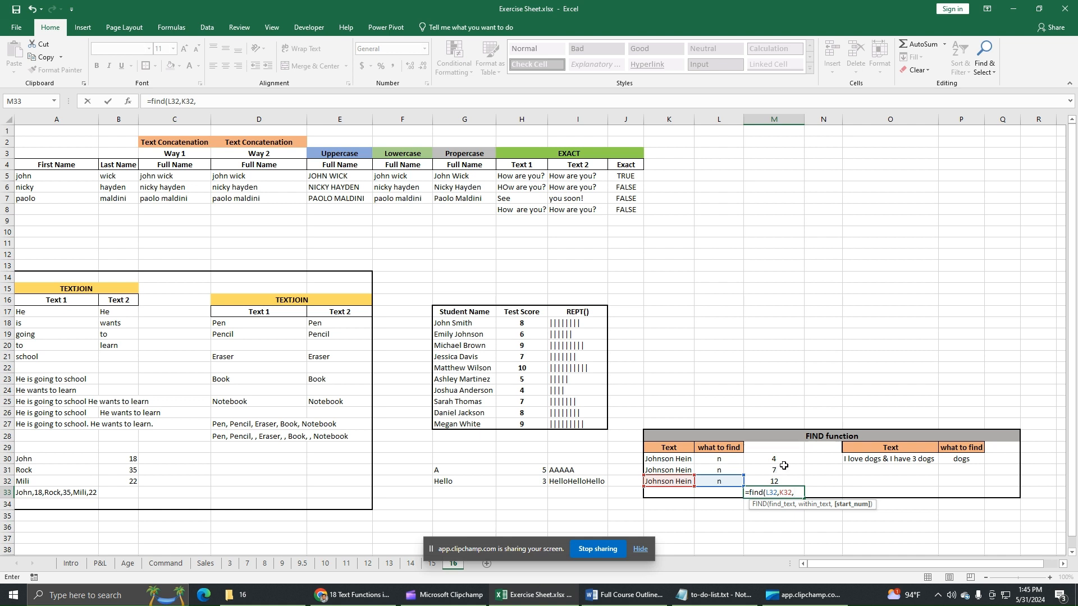
{"action": "type", "text": "8)"}
{"action": "key", "text": "ctrl+Return"}
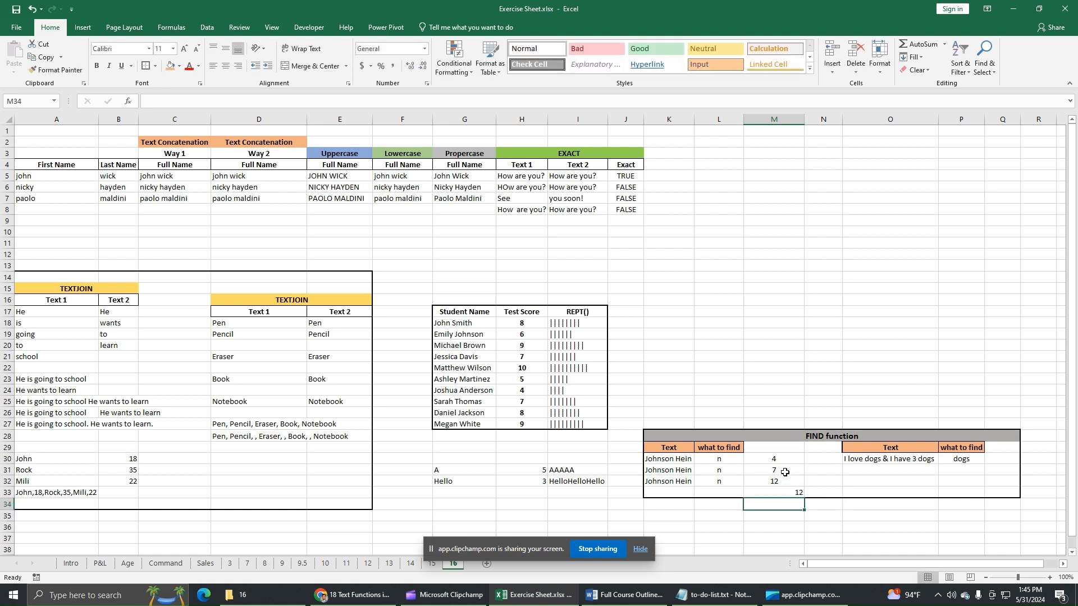
{"action": "left_click", "coordinate": [226, 66]}
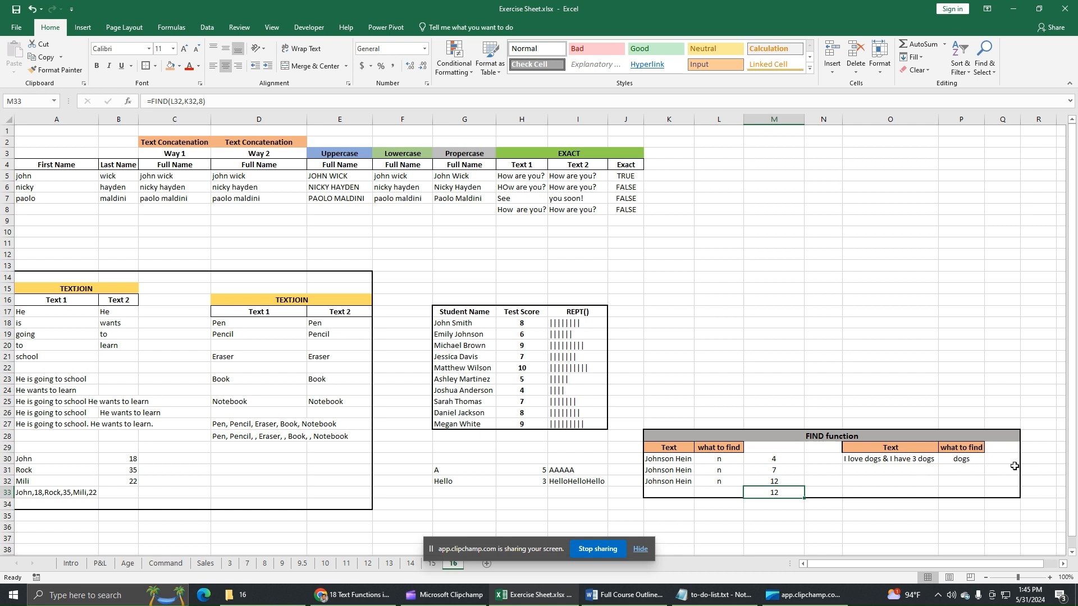
Step: Enter =FIND(P30,O30) in cell Q30 to locate the word dogs in the sentence, and centre the cell's content horizontally
{"action": "left_click", "coordinate": [889, 466]}
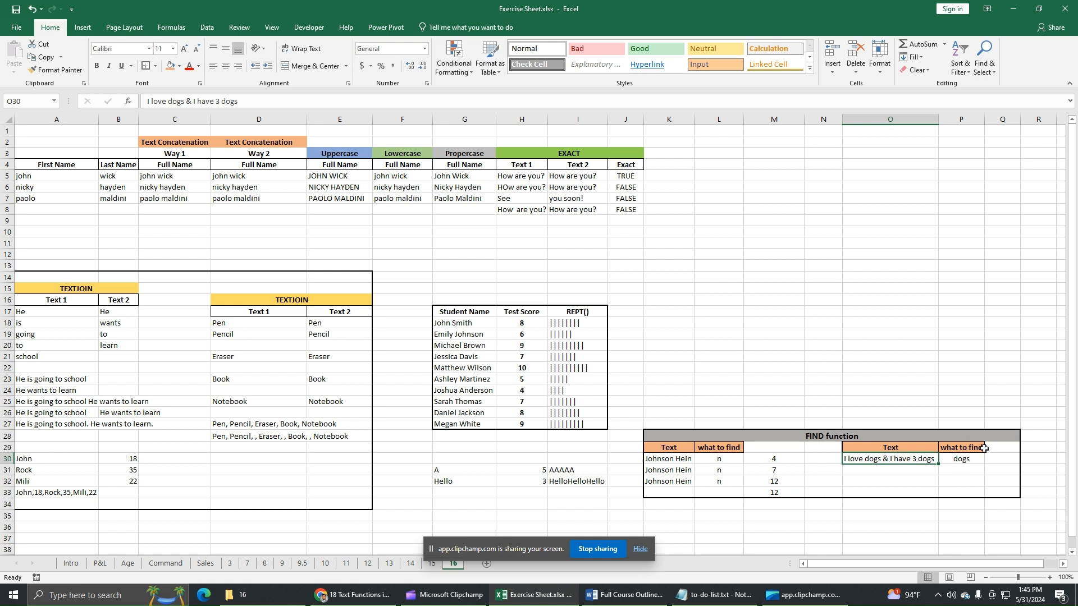
{"action": "left_click", "coordinate": [975, 464]}
{"action": "left_click", "coordinate": [1004, 458]}
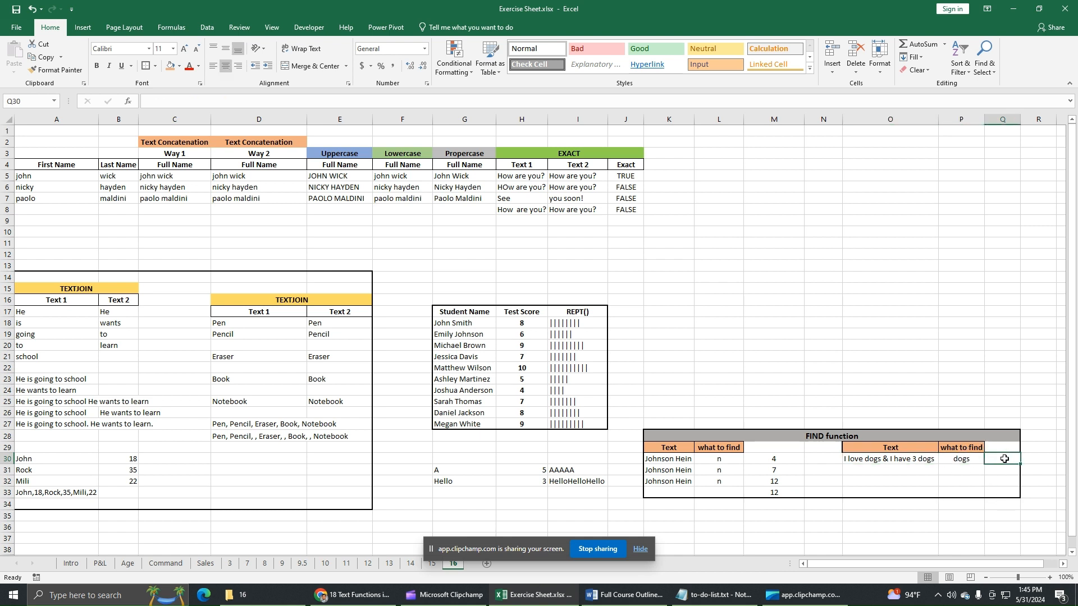
{"action": "type", "text": "="}
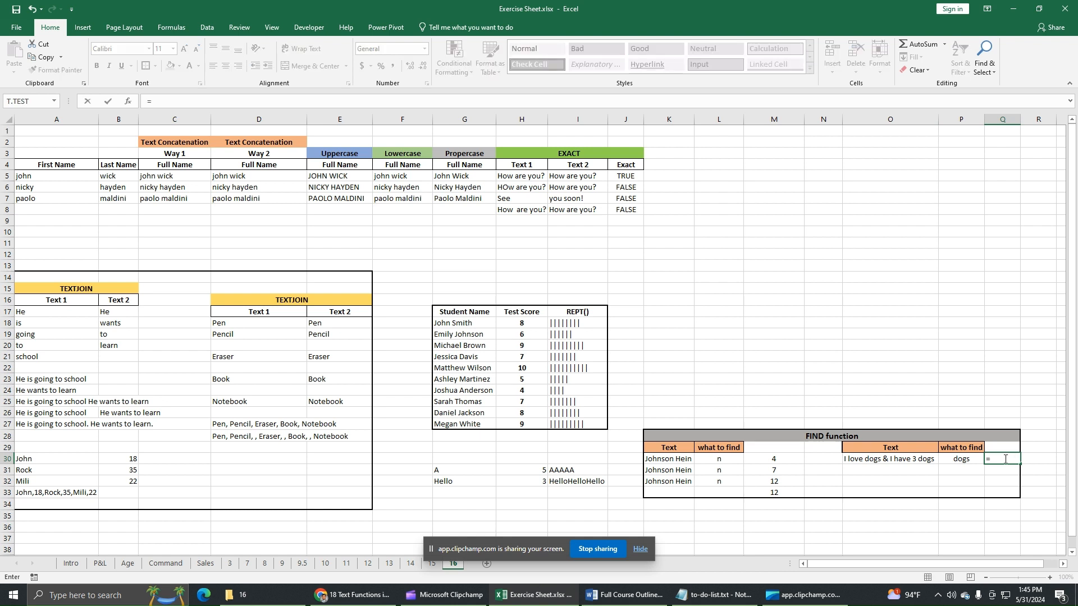
{"action": "type", "text": "find"}
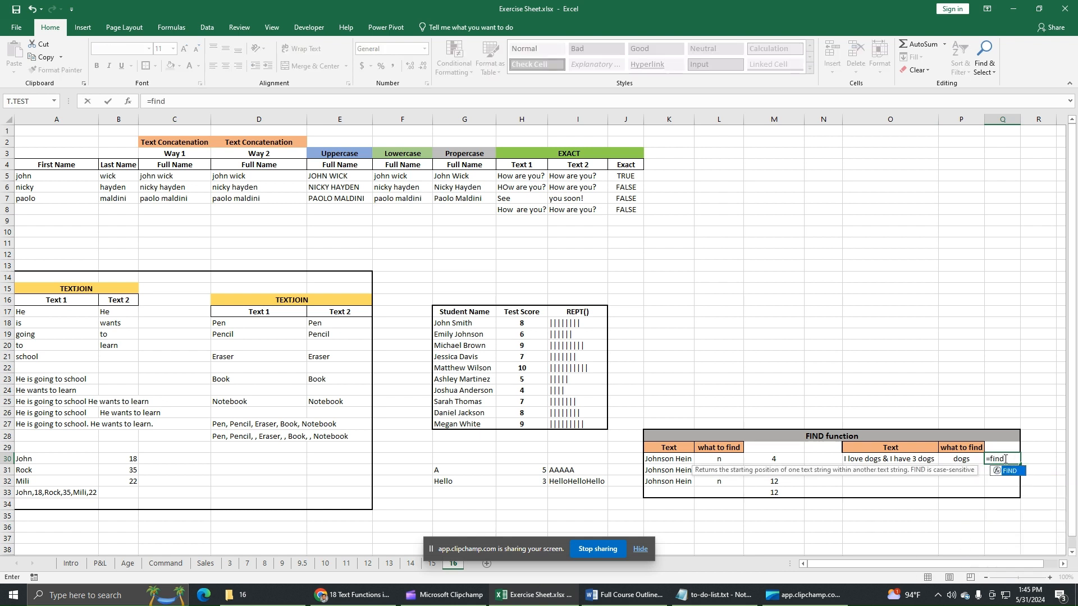
{"action": "type", "text": "("}
{"action": "left_click", "coordinate": [973, 458]}
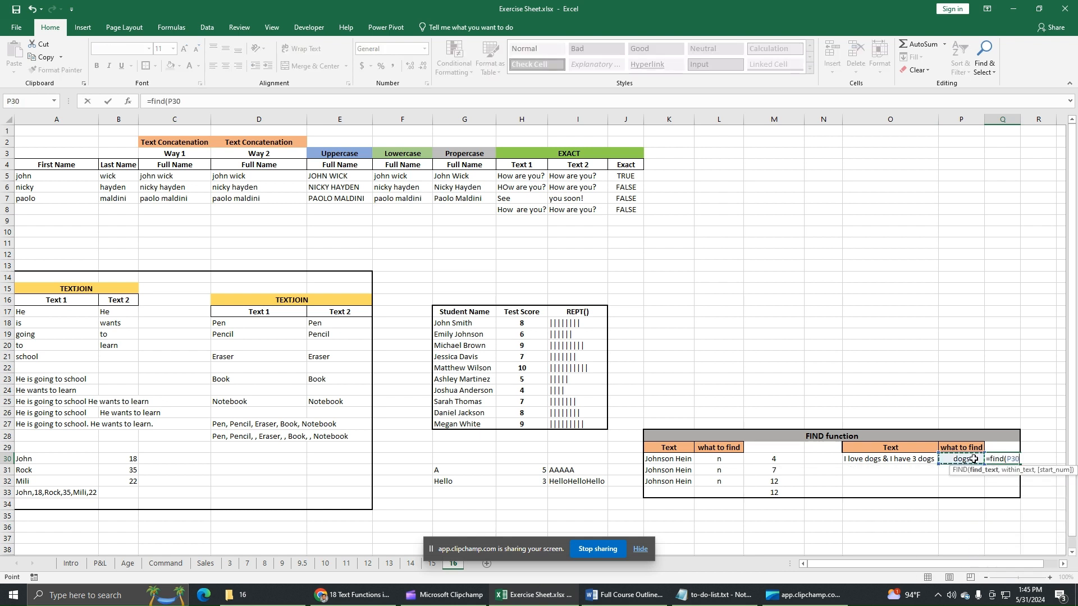
{"action": "type", "text": ","}
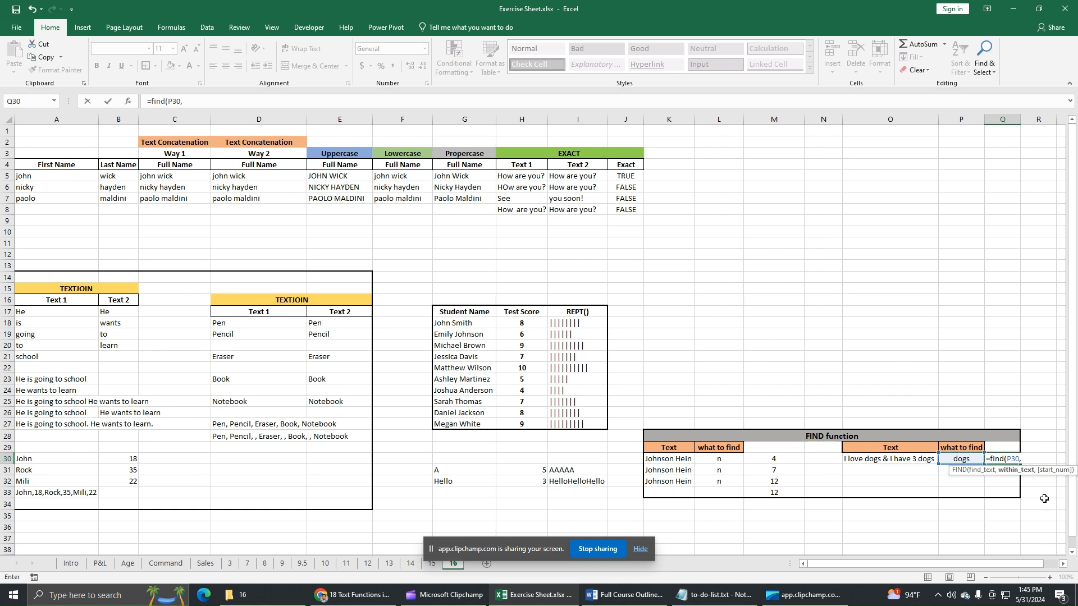
{"action": "left_click", "coordinate": [907, 461]}
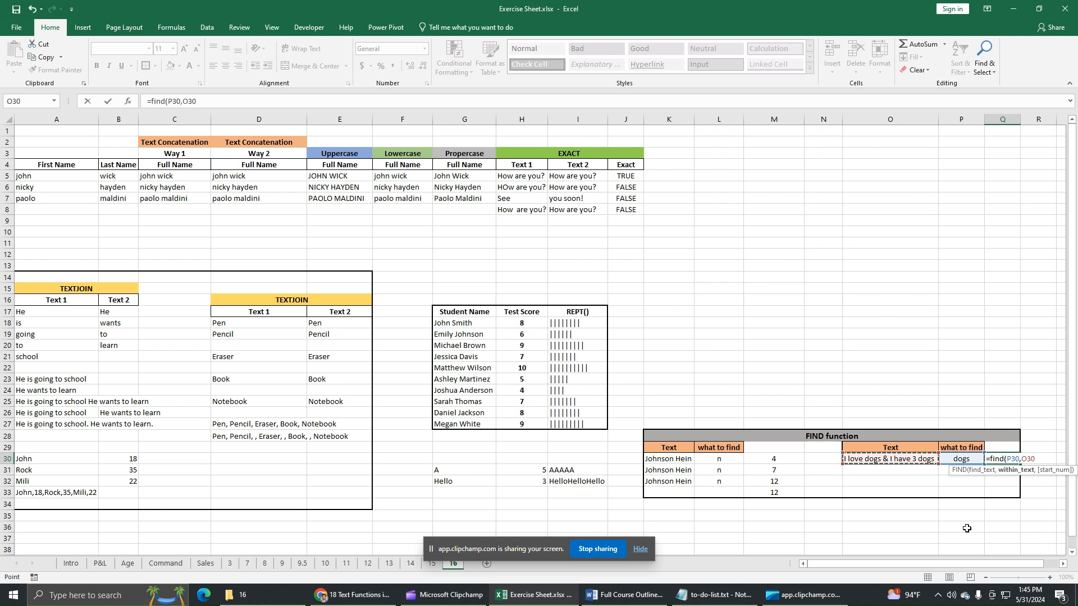
{"action": "key", "text": "Return"}
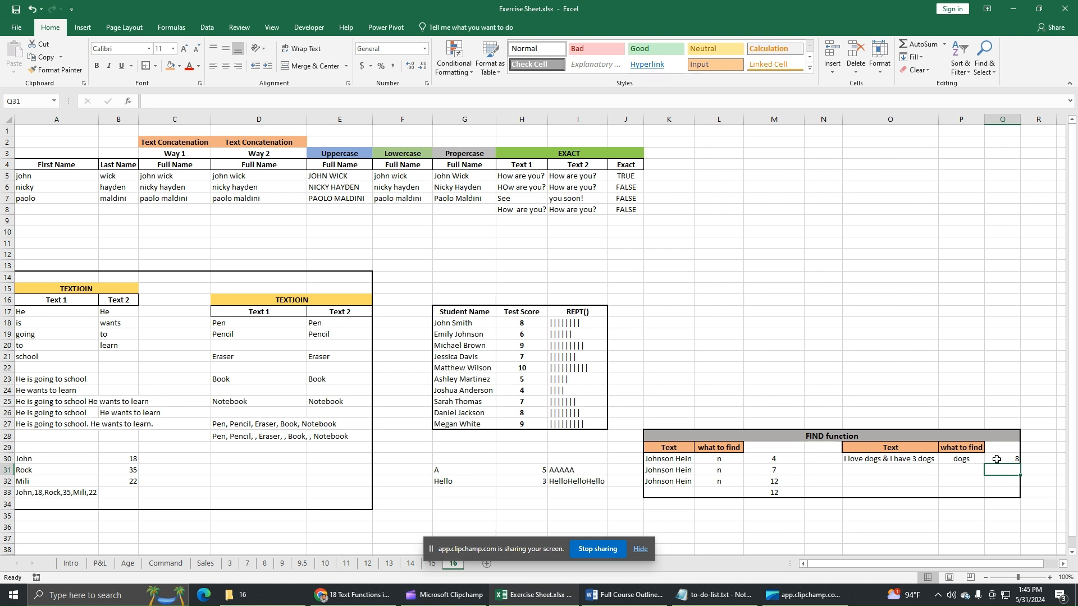
{"action": "left_click", "coordinate": [999, 458]}
{"action": "left_click", "coordinate": [225, 65]}
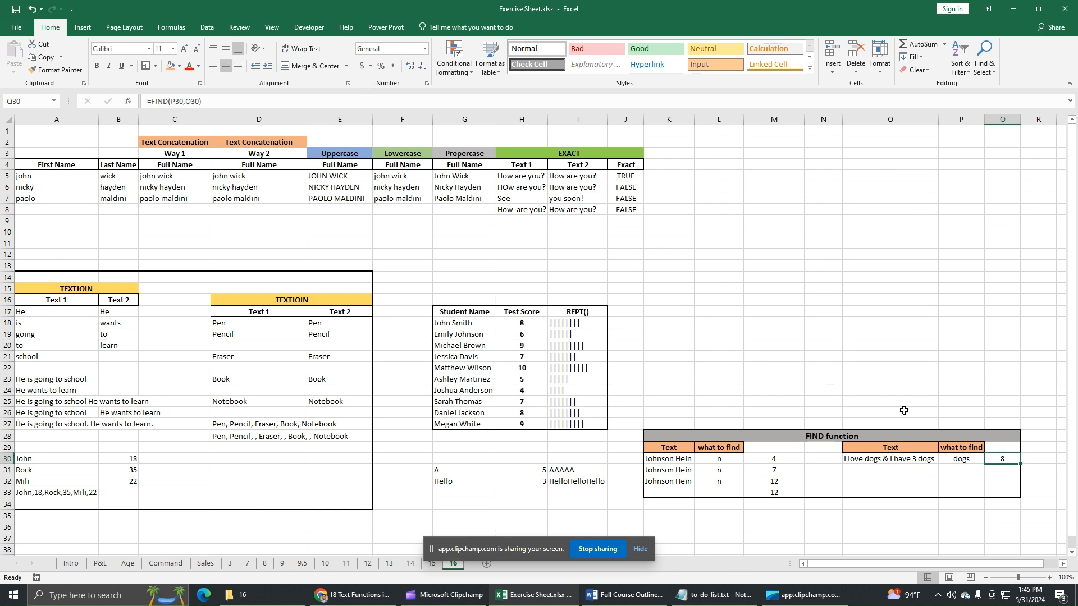
Step: Examine the characters of the sentence in O30 up to the first occurrence of dogs
{"action": "left_click", "coordinate": [907, 465]}
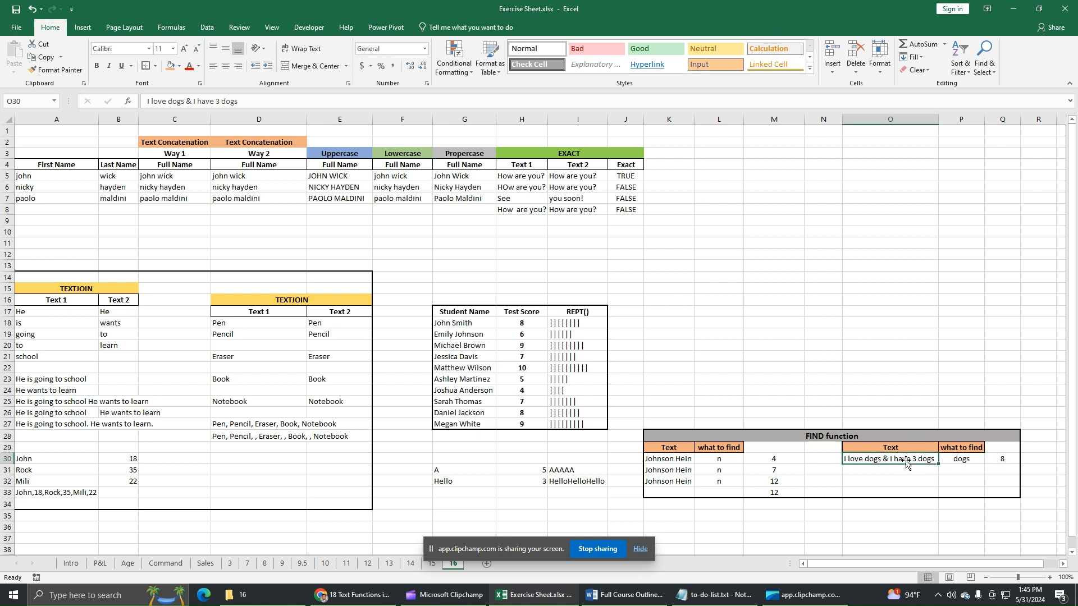
{"action": "left_click", "coordinate": [147, 103]}
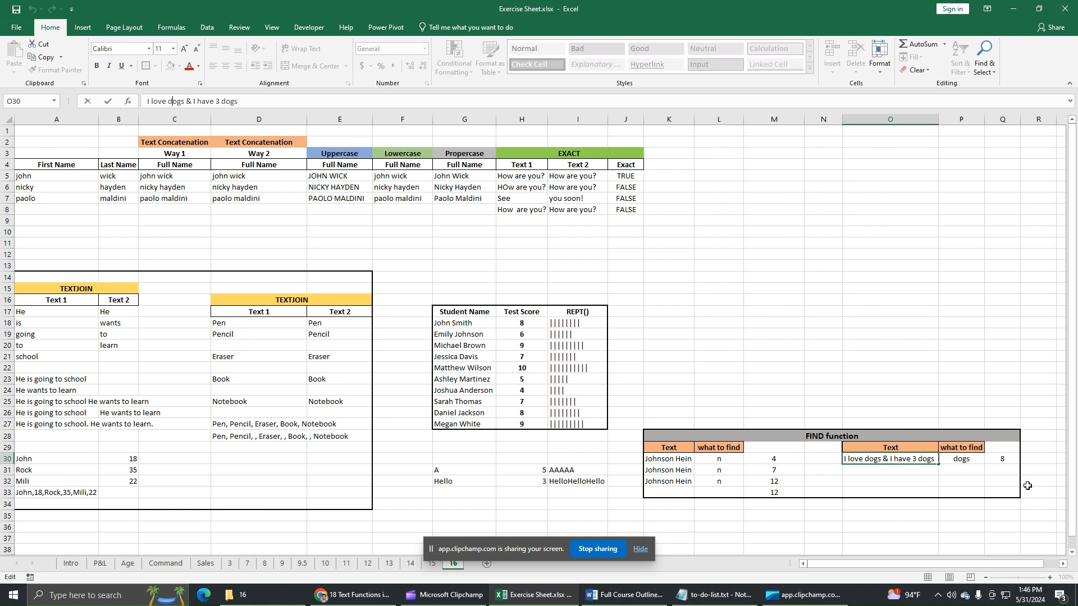
{"action": "left_click", "coordinate": [926, 471]}
Step: Fill the sentence in O30 and the search word in P30 down into row 31
{"action": "left_click", "coordinate": [929, 460]}
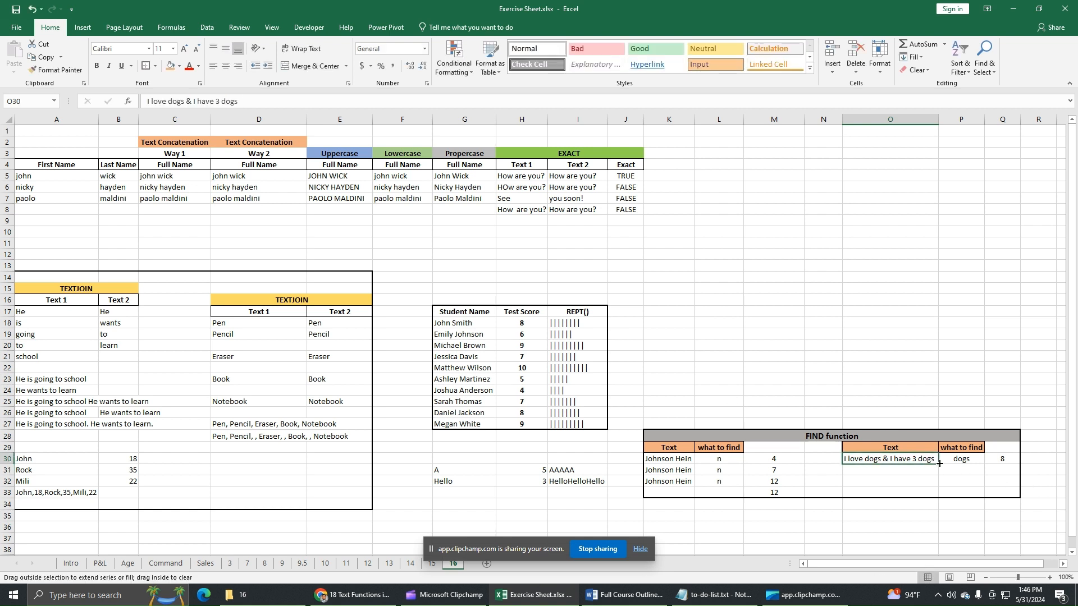
{"action": "left_click_drag", "start_coordinate": [933, 466], "coordinate": [981, 474]}
{"action": "left_click", "coordinate": [980, 461]}
Step: Enter =FIND(P31,O31,9) in cell Q31 to search for dogs from the ninth character, and centre the cell's content horizontally
{"action": "left_click", "coordinate": [1005, 471]}
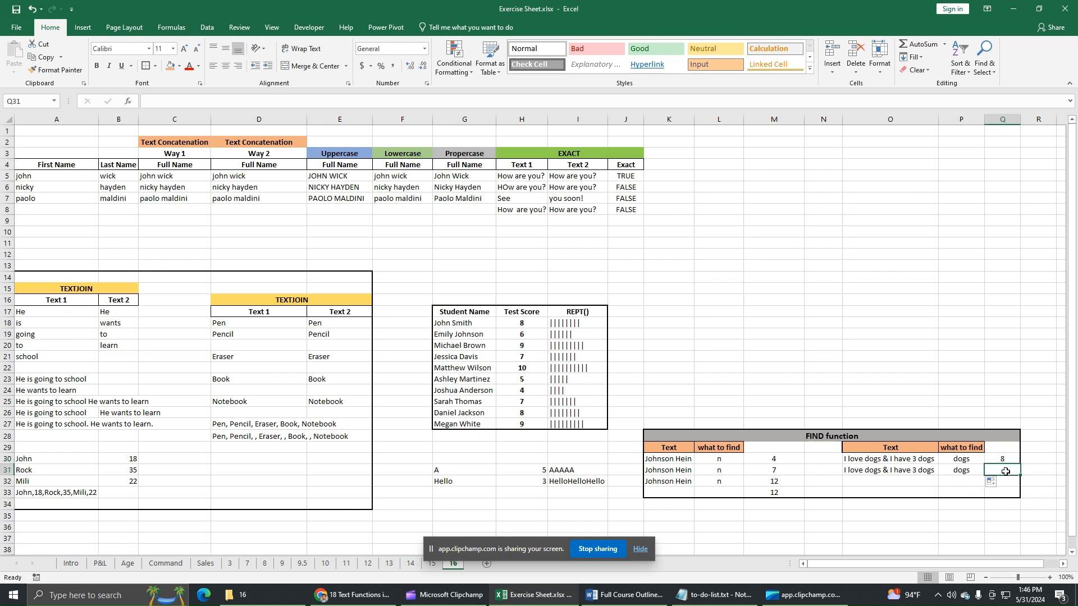
{"action": "type", "text": "=find"}
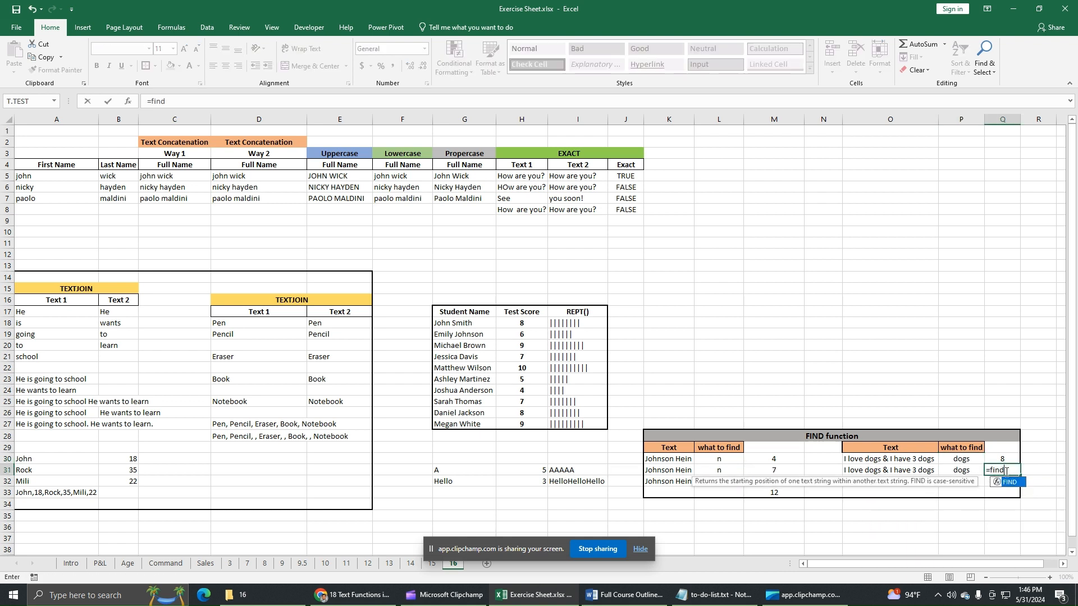
{"action": "type", "text": "("}
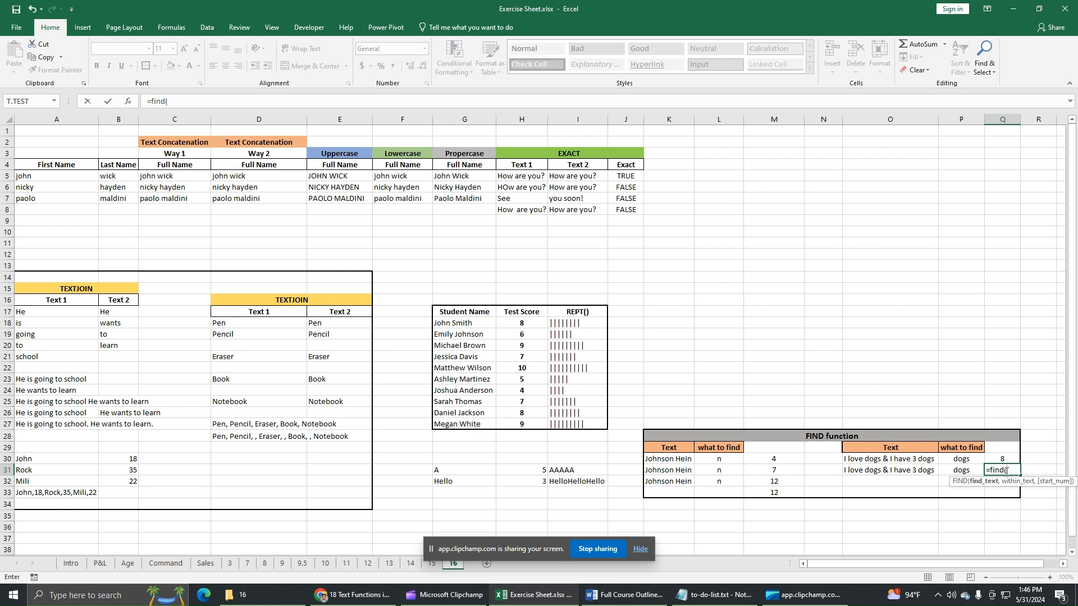
{"action": "left_click", "coordinate": [960, 470]}
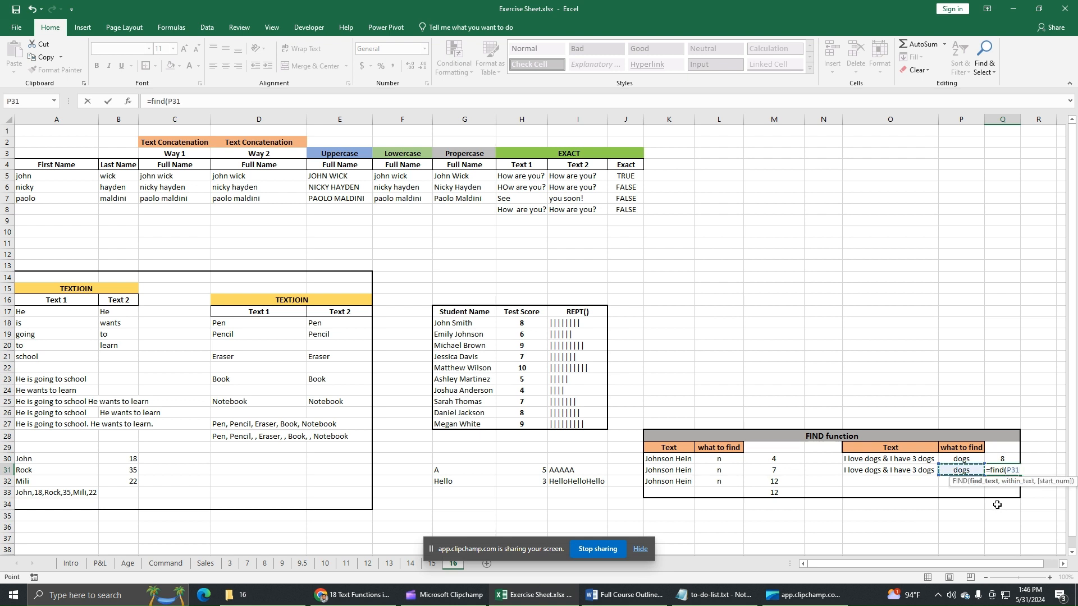
{"action": "type", "text": ","}
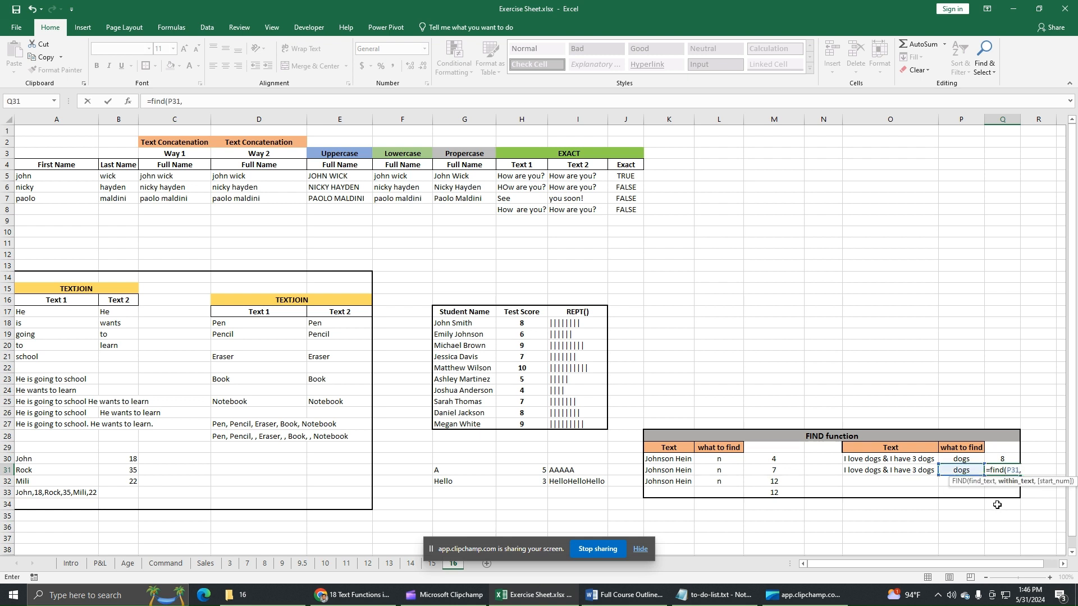
{"action": "left_click", "coordinate": [933, 472]}
{"action": "type", "text": ",9"}
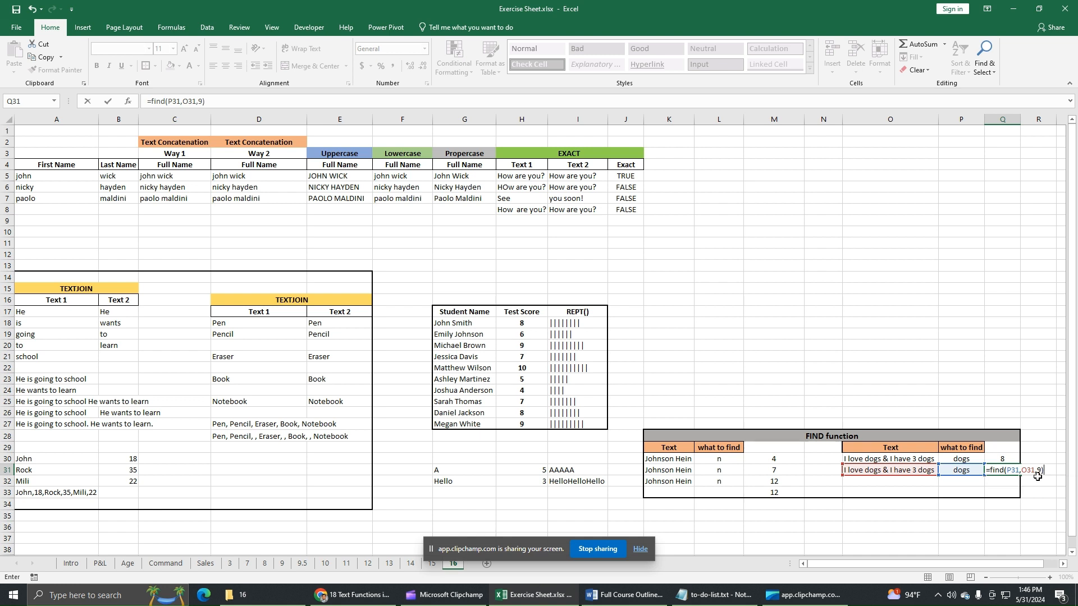
{"action": "key", "text": "Return"}
{"action": "left_click", "coordinate": [1002, 469]}
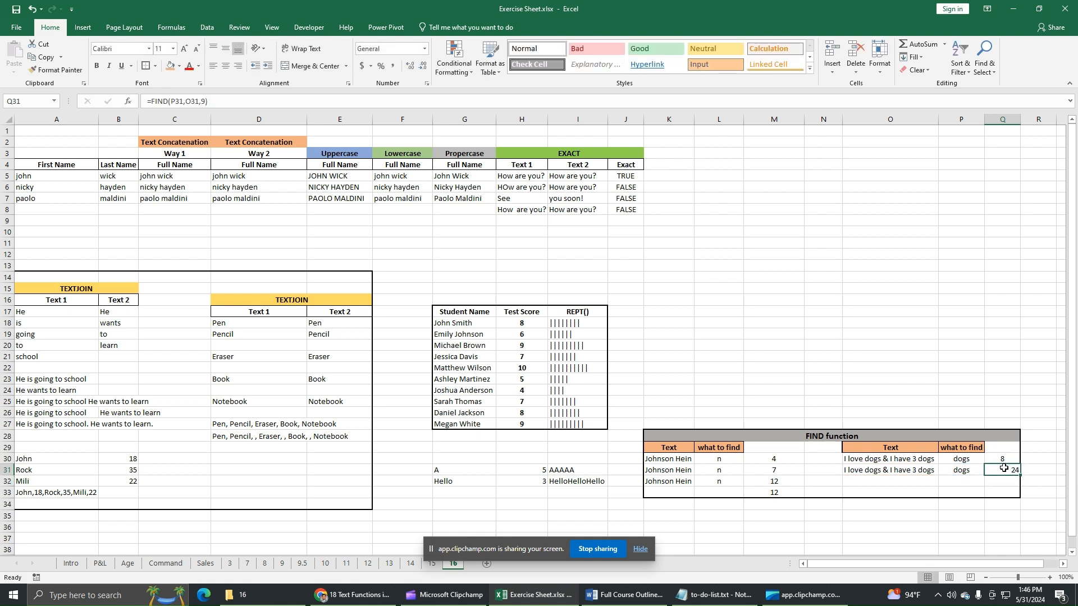
{"action": "left_click", "coordinate": [225, 66]}
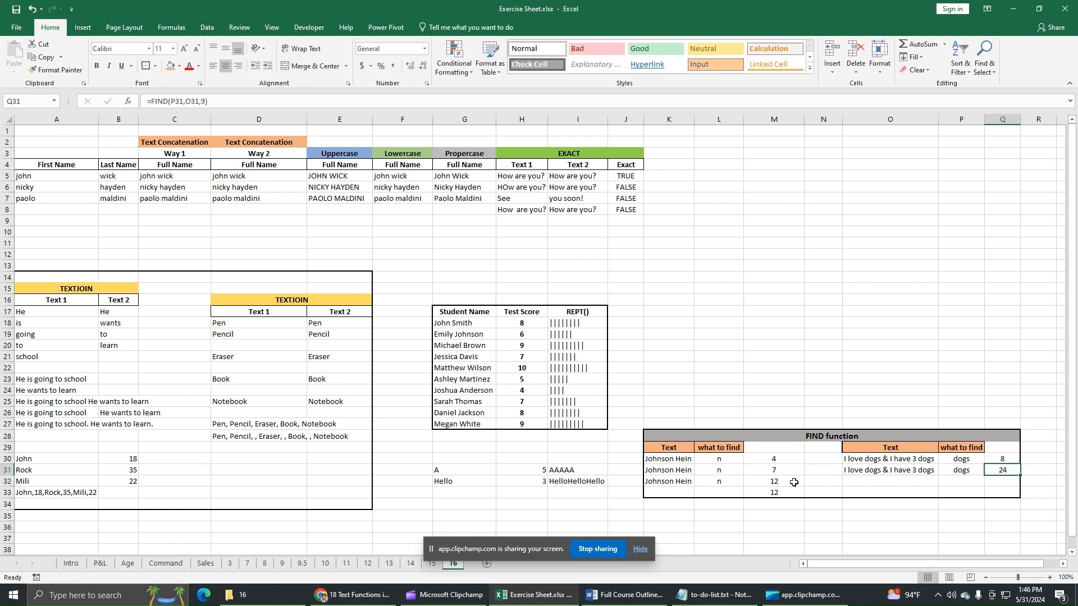
Step: Examine the characters of the sentence in O31 up to the second occurrence of dogs
{"action": "left_click", "coordinate": [879, 472]}
{"action": "left_click", "coordinate": [146, 102]}
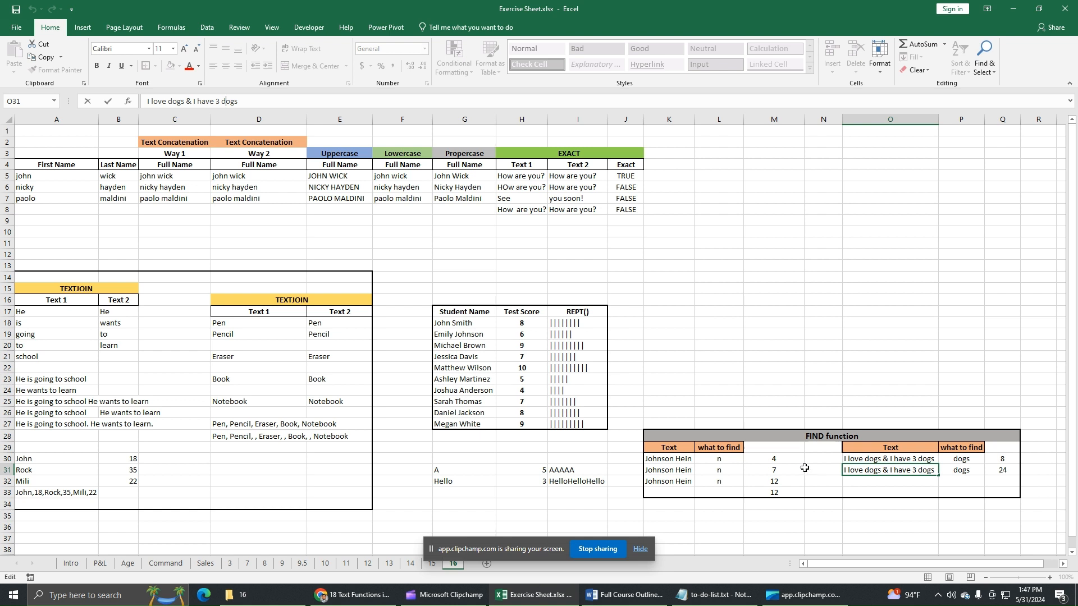
{"action": "key", "text": "Escape"}
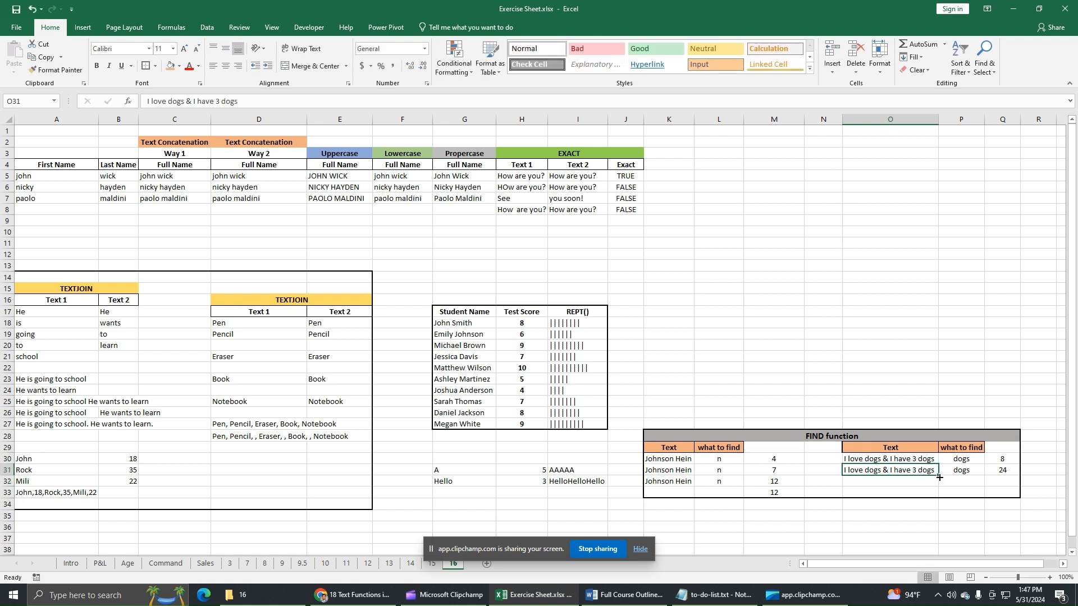
Step: Fill the sentence in O31 down into O32, and enter cats as the horizontally centred search word in P32
{"action": "left_click_drag", "start_coordinate": [940, 478], "coordinate": [965, 490]}
{"action": "left_click", "coordinate": [963, 483]}
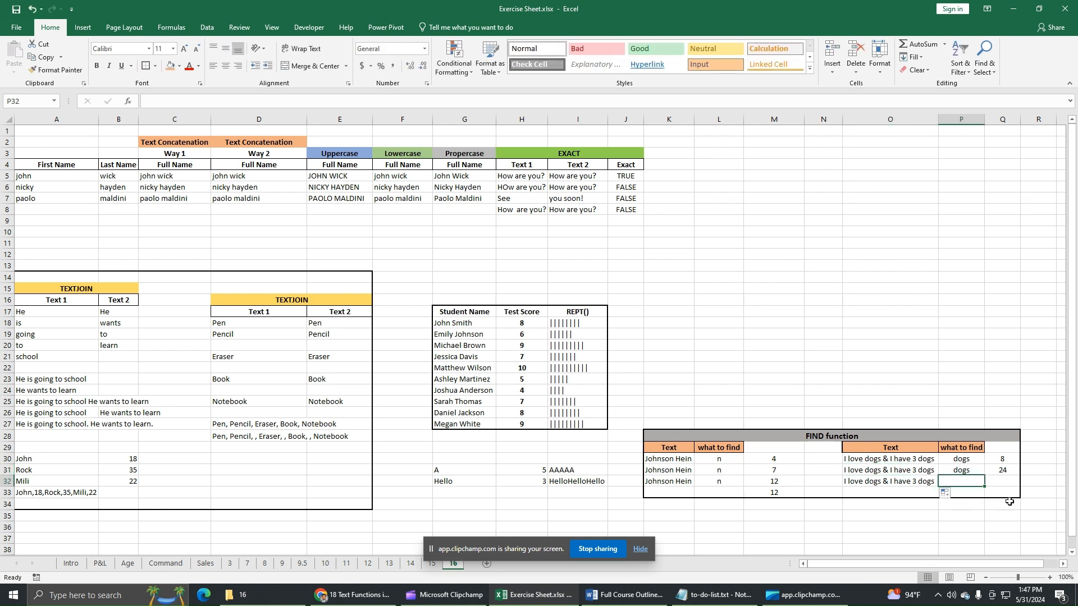
{"action": "type", "text": "cats"}
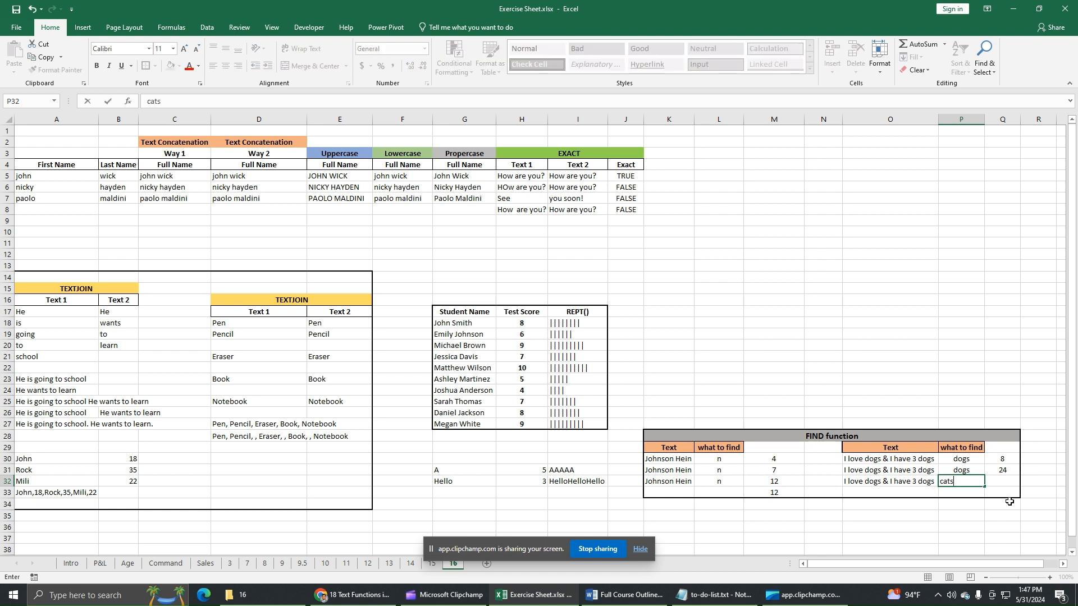
{"action": "key", "text": "Return"}
{"action": "left_click", "coordinate": [963, 481]}
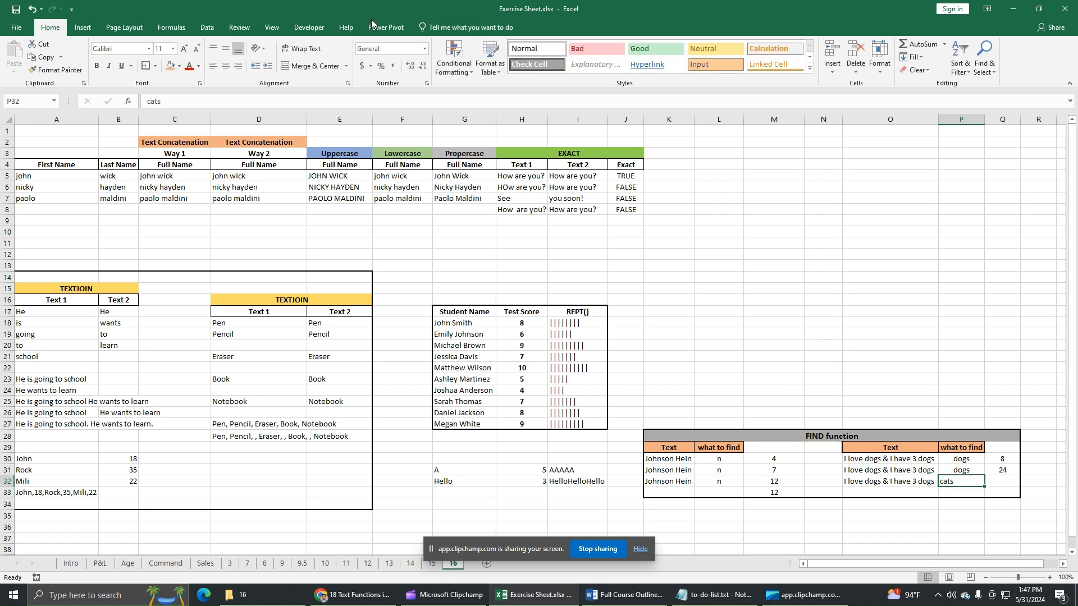
{"action": "left_click", "coordinate": [225, 66]}
Step: Enter =FIND(P32,O32) in cell Q32 to look for the word cats in the sentence
{"action": "left_click", "coordinate": [996, 482]}
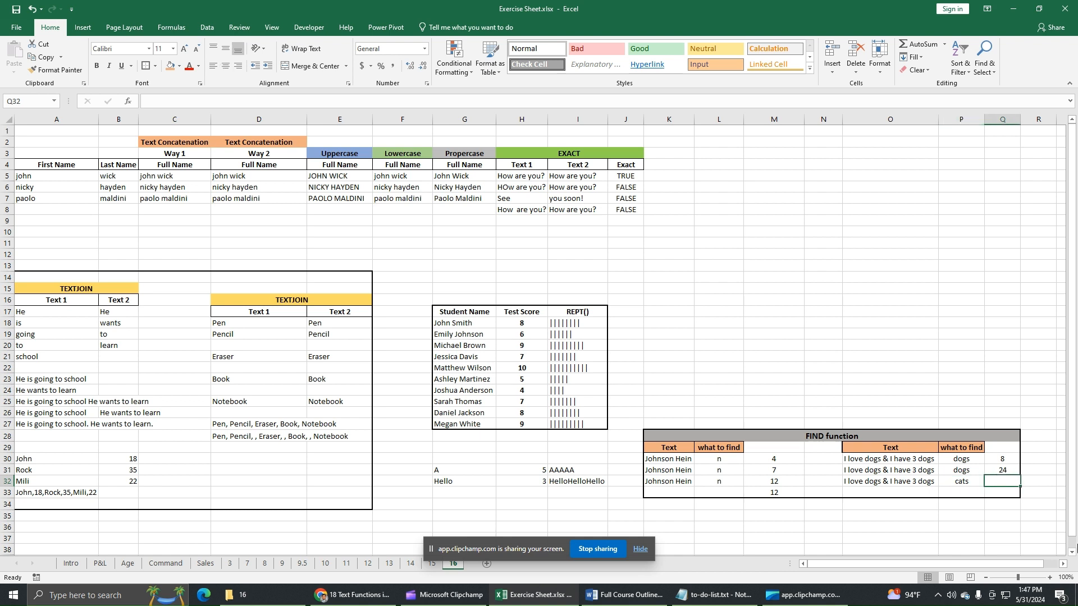
{"action": "type", "text": "="}
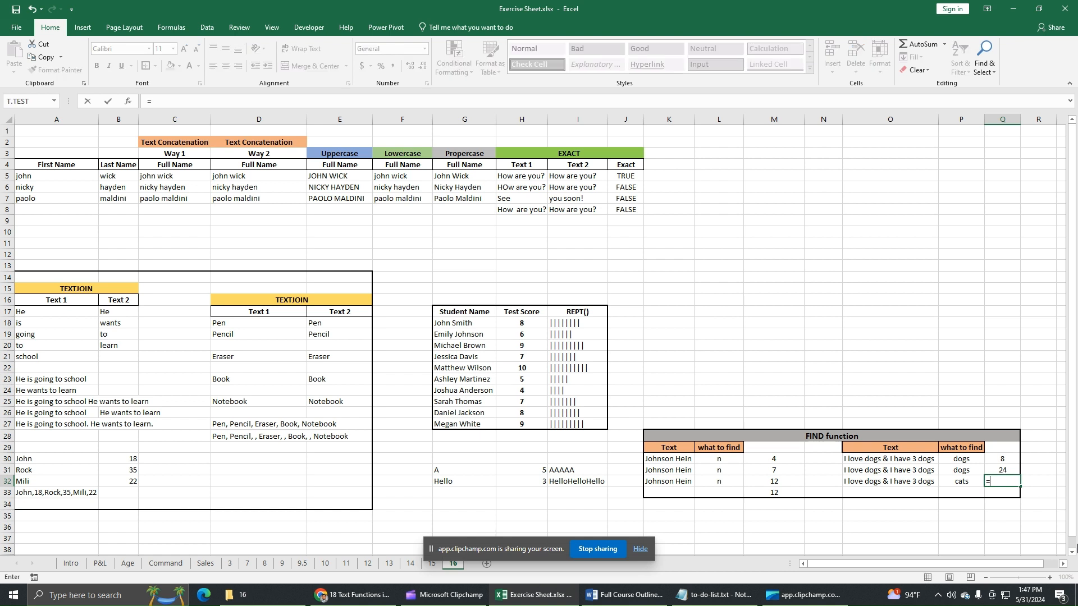
{"action": "type", "text": "fin"}
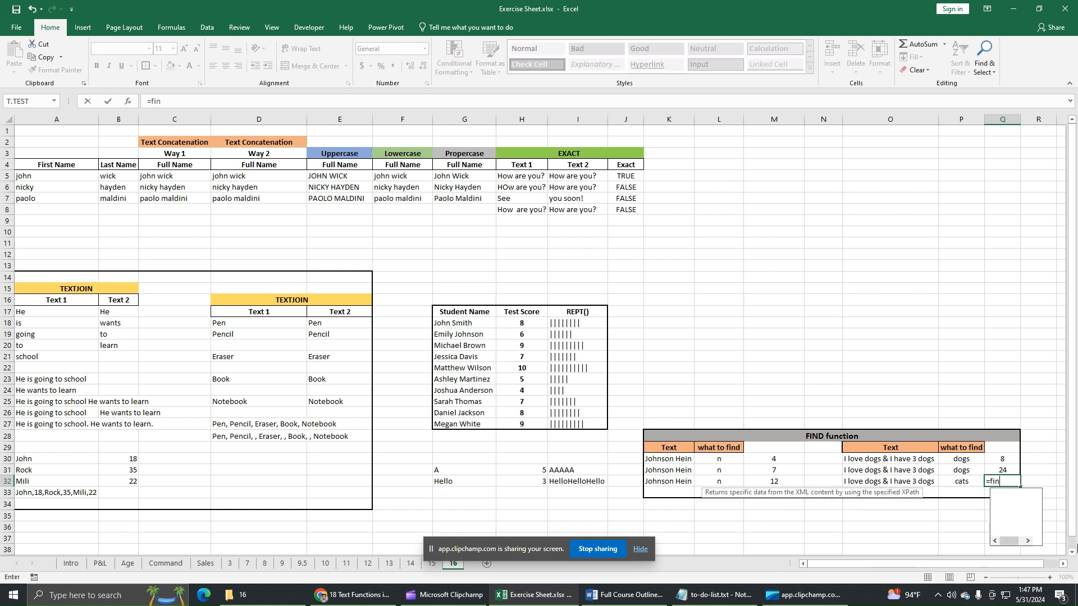
{"action": "type", "text": "d("}
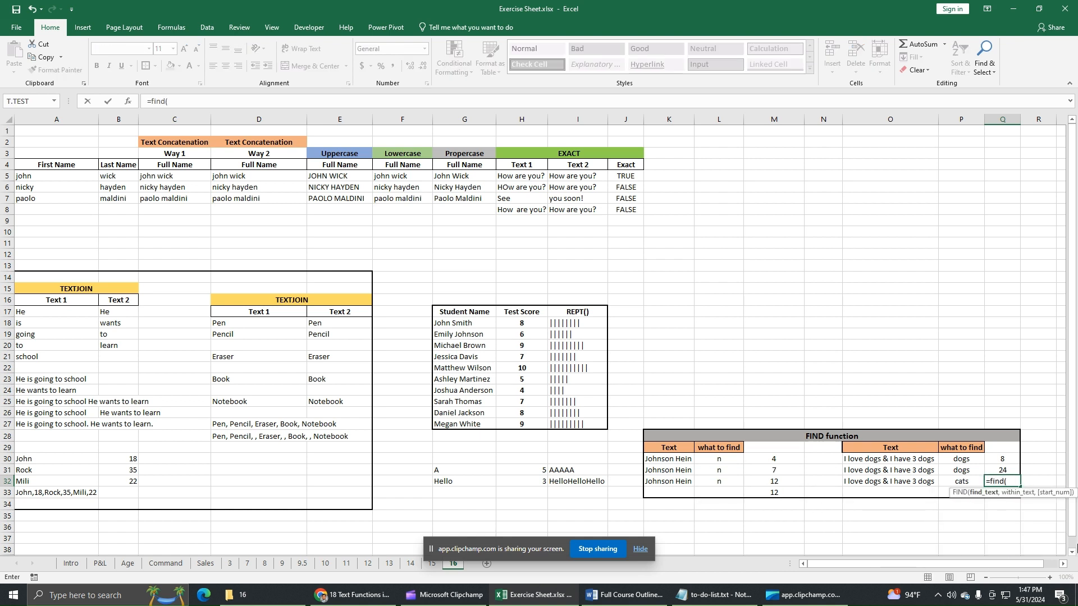
{"action": "left_click", "coordinate": [960, 480]}
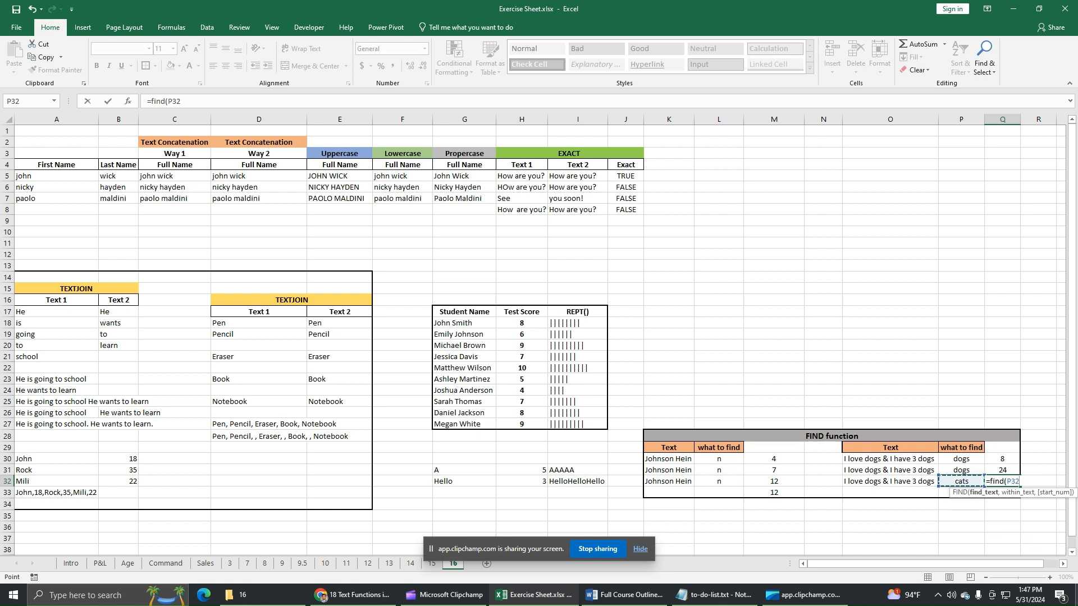
{"action": "type", "text": ","}
{"action": "left_click", "coordinate": [906, 480]}
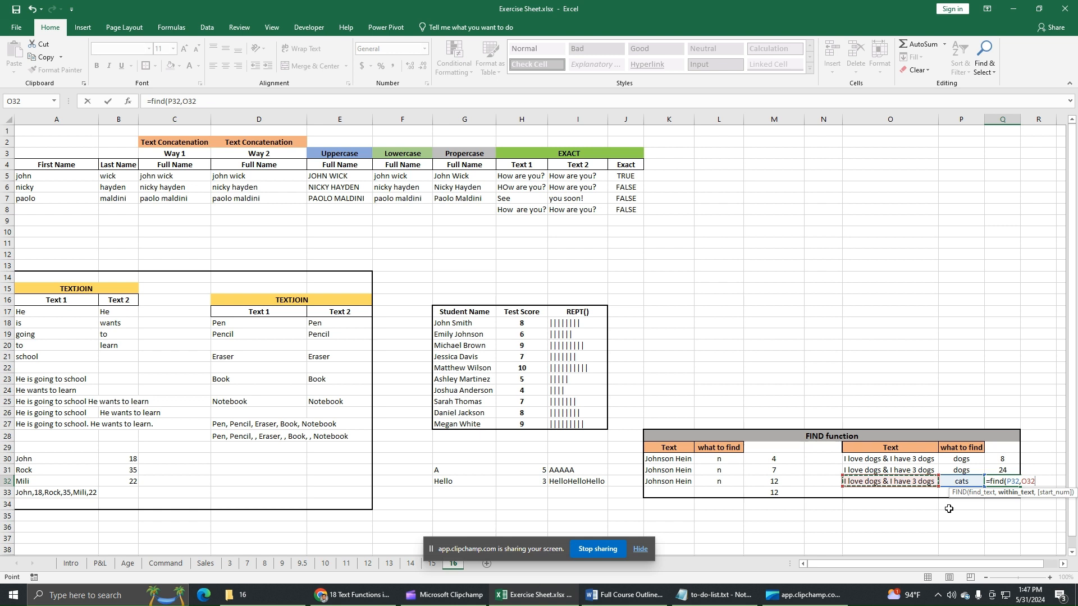
{"action": "type", "text": ")"}
{"action": "key", "text": "Return"}
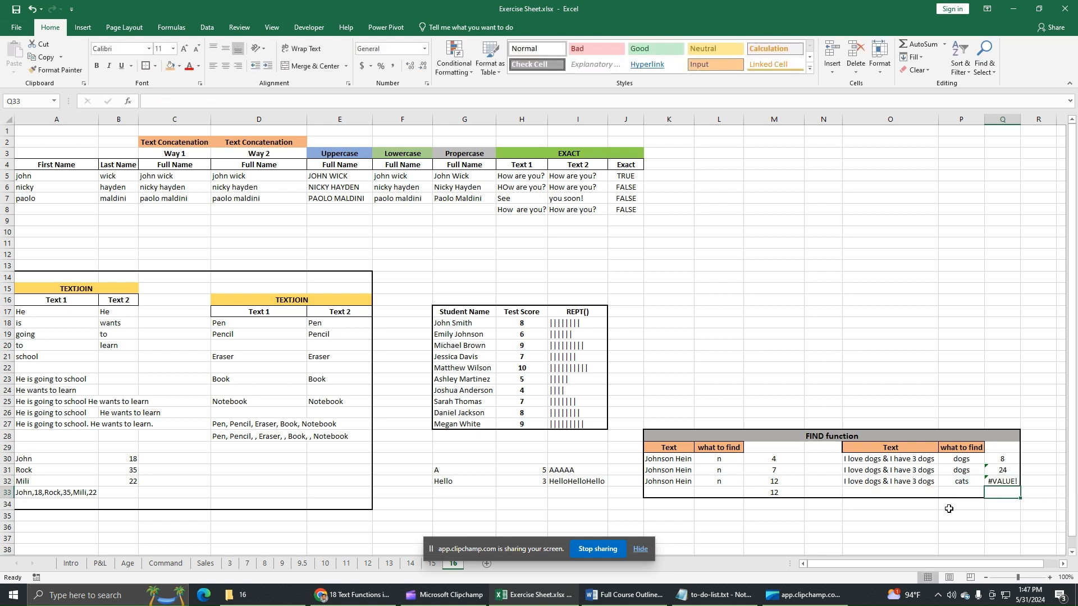
{"action": "left_click", "coordinate": [1006, 485]}
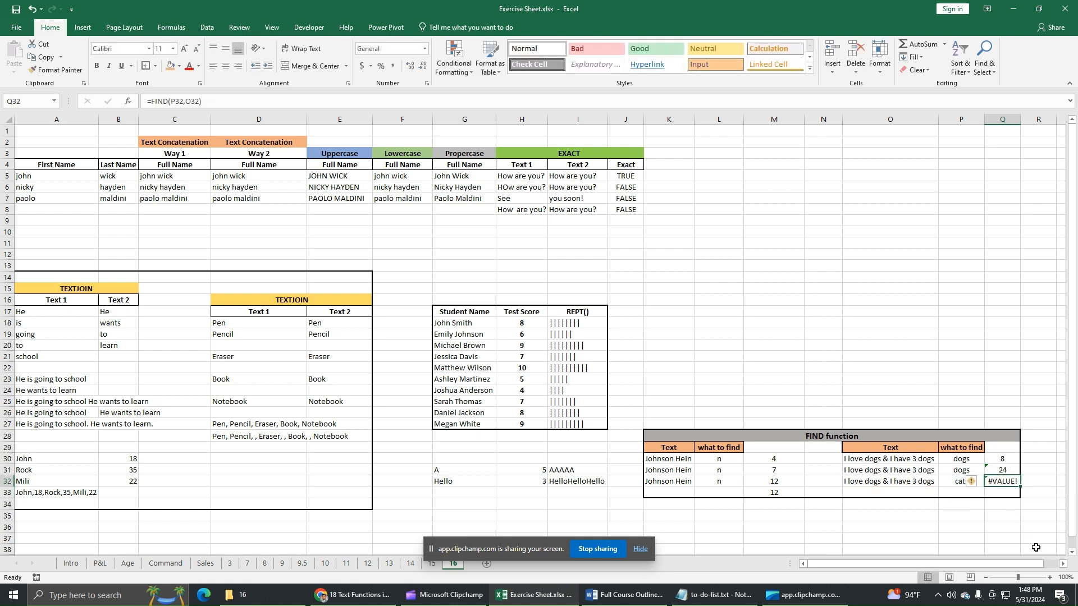